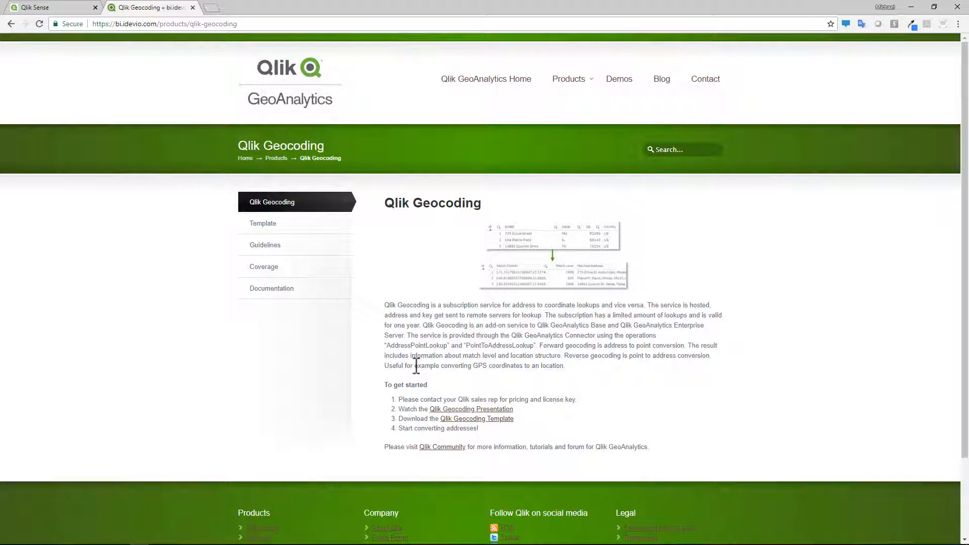
- Open the Stores - Geocoding app's GeoCoding example sheet and examine its store table and route maps
click(65, 12)
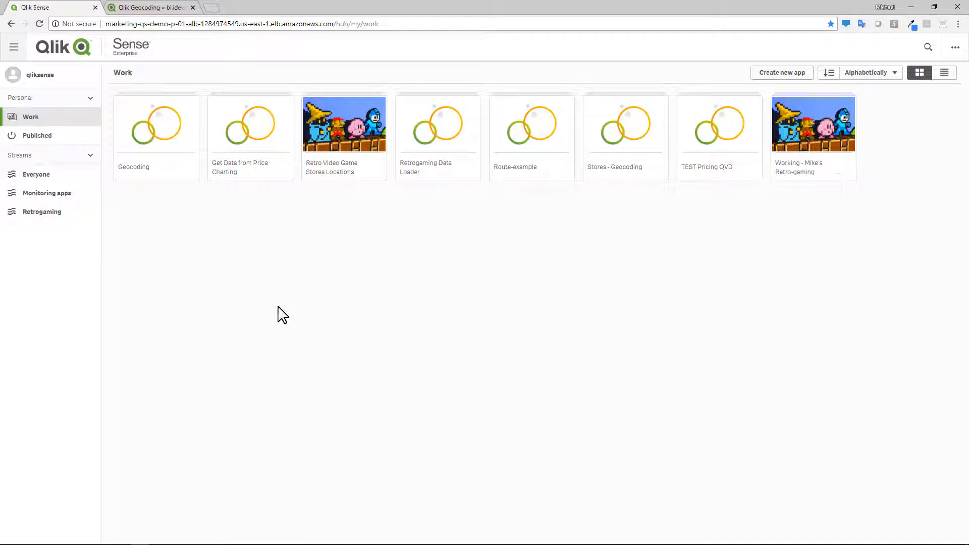
click(623, 149)
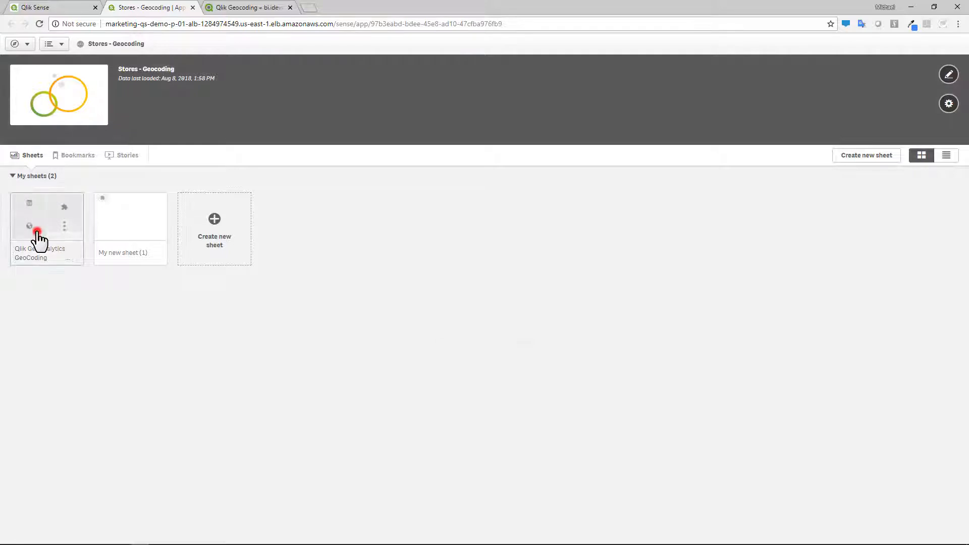
click(38, 234)
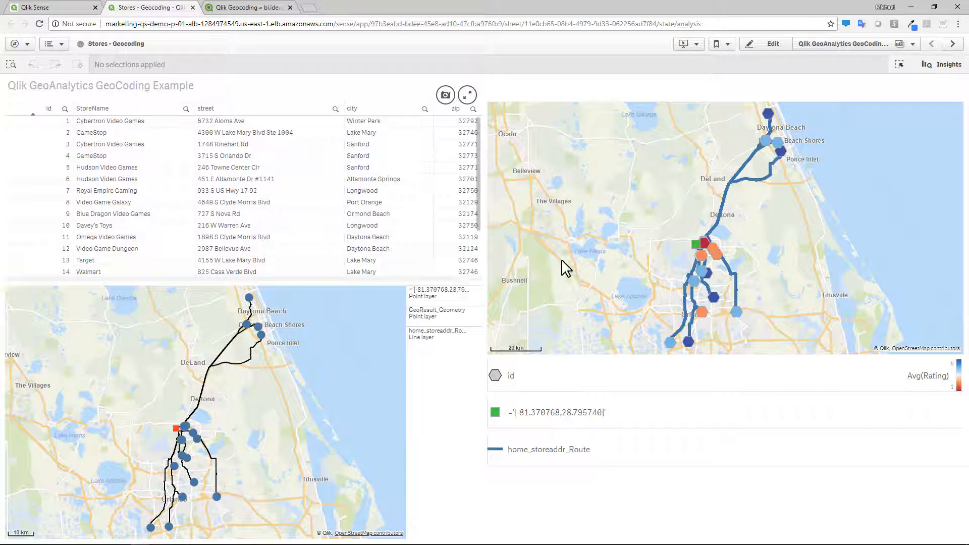
scroll(792, 270, up, 2)
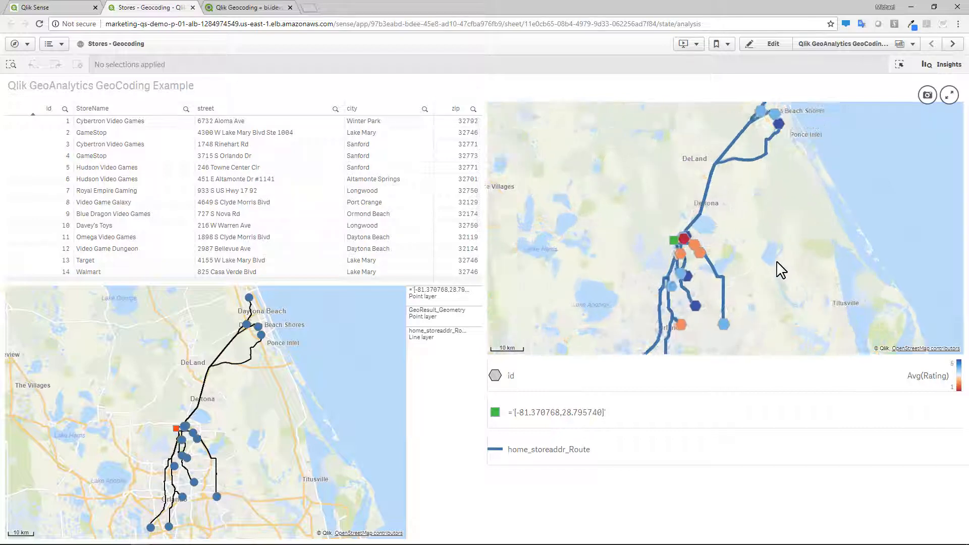
scroll(711, 265, up, 2)
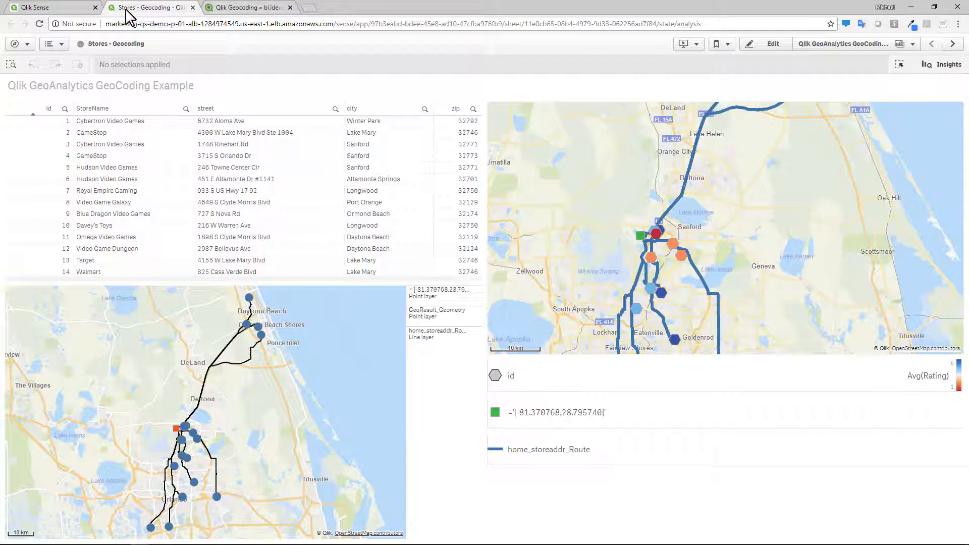
- Create a new app named Mikes Video Game Stores from the hub and open it
click(193, 8)
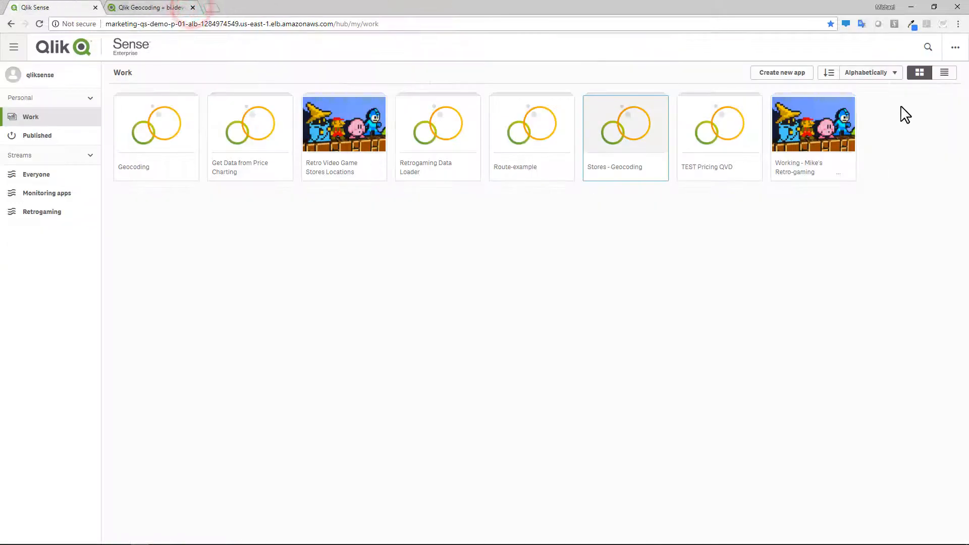
click(797, 74)
text(Mikes)
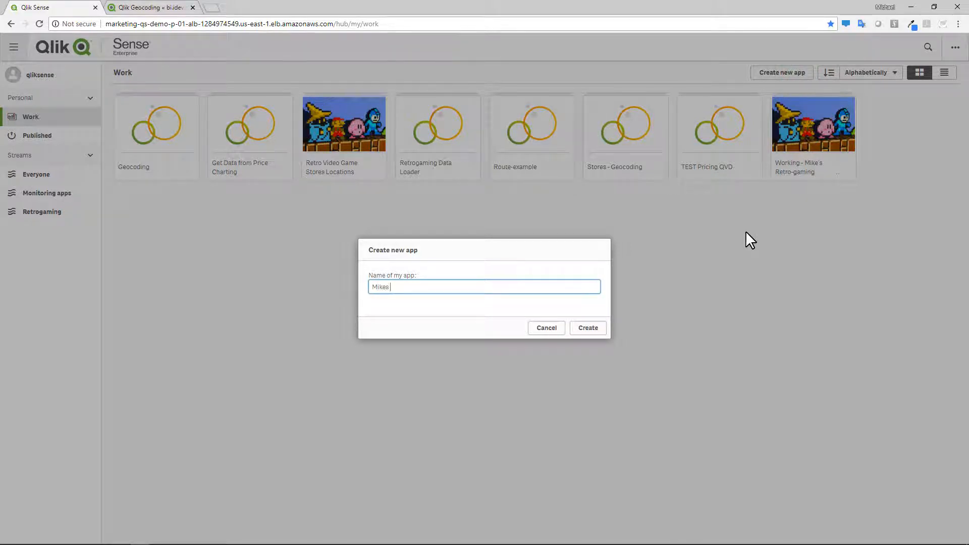
text( Video Game Stores)
click(594, 331)
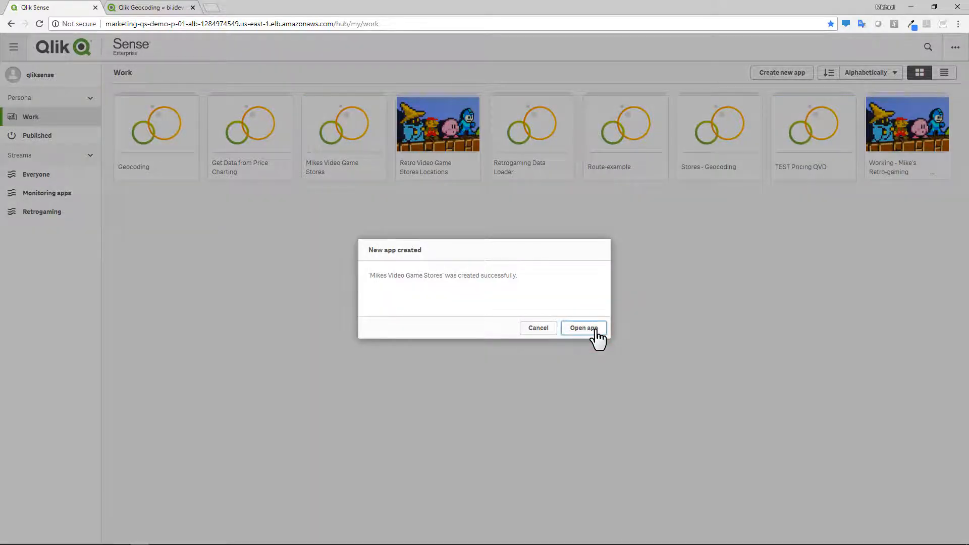
click(584, 328)
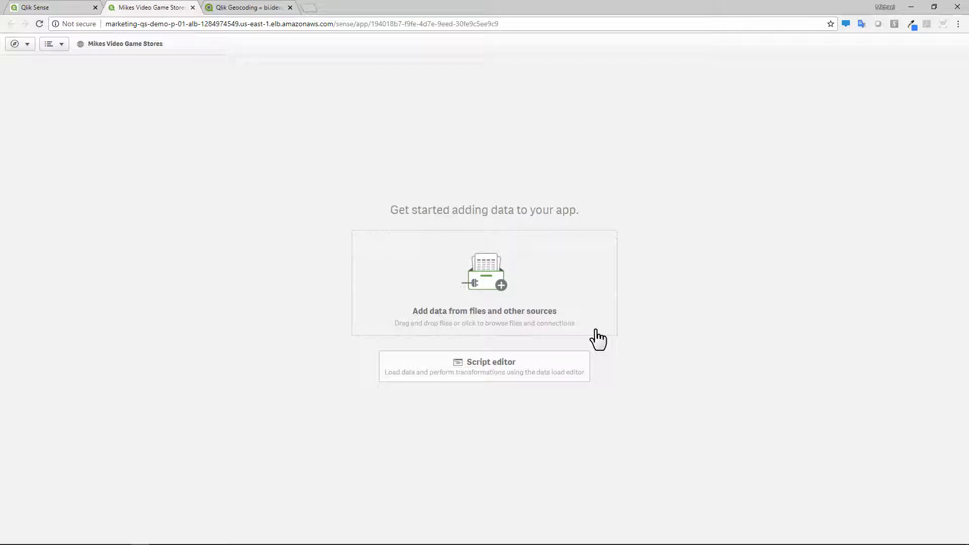
- Add data to the app by dropping video_game_stores.xlsx from the Data folder into it
key(alt+Tab)
key(alt+Tab)
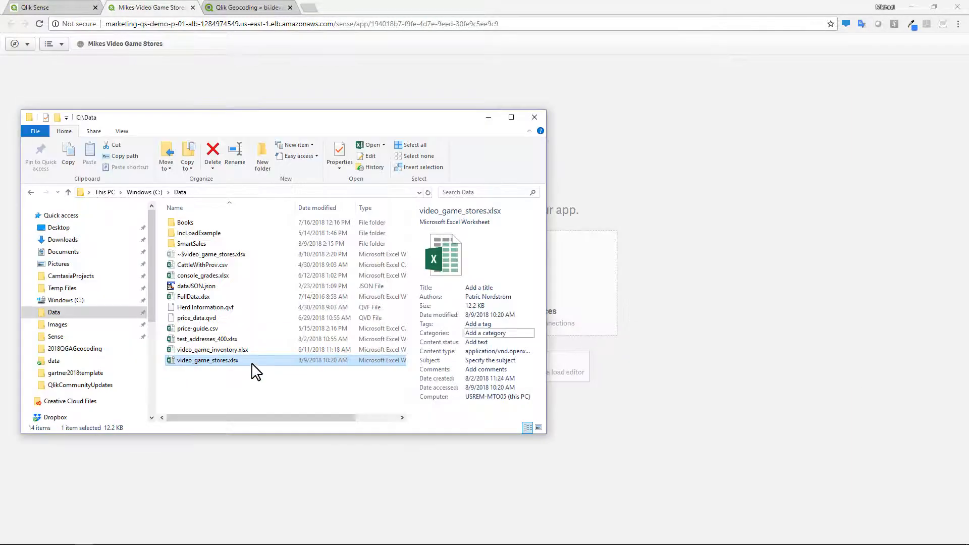
drag(204, 368, 644, 225)
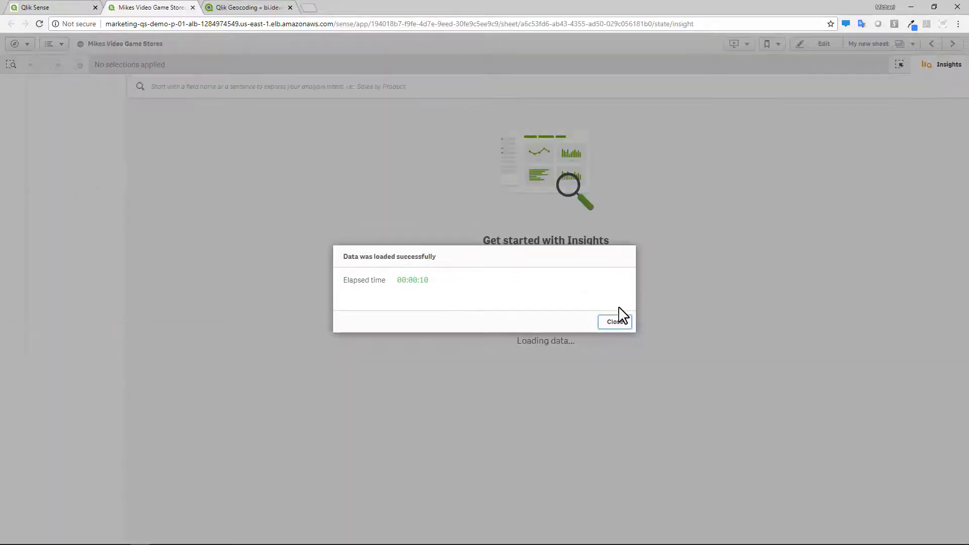
click(618, 321)
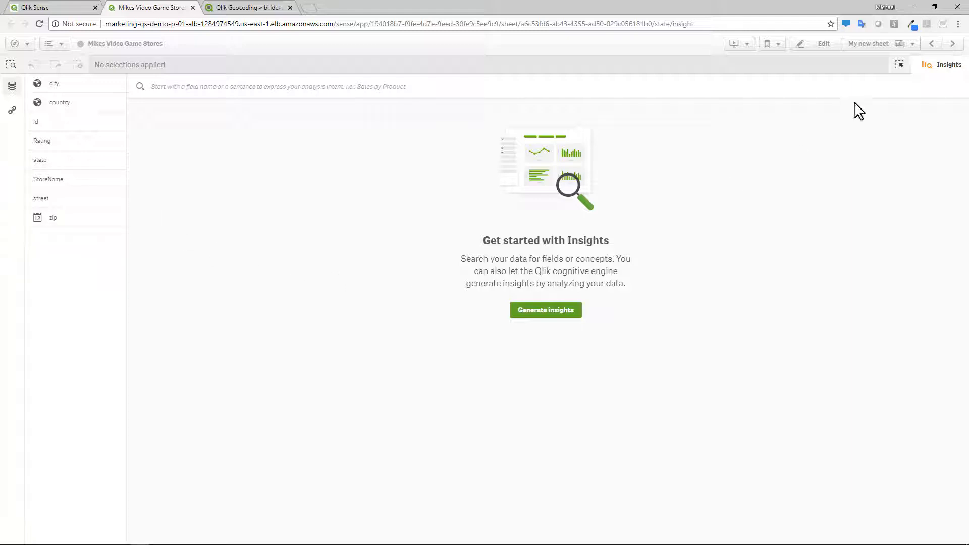
- Edit the empty sheet and place a table on it with id as its first dimension
click(936, 71)
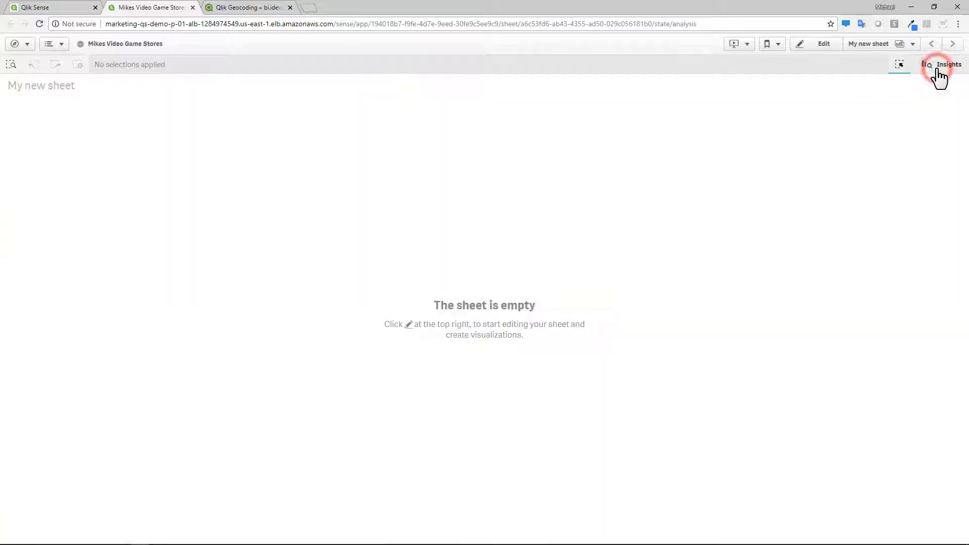
click(819, 47)
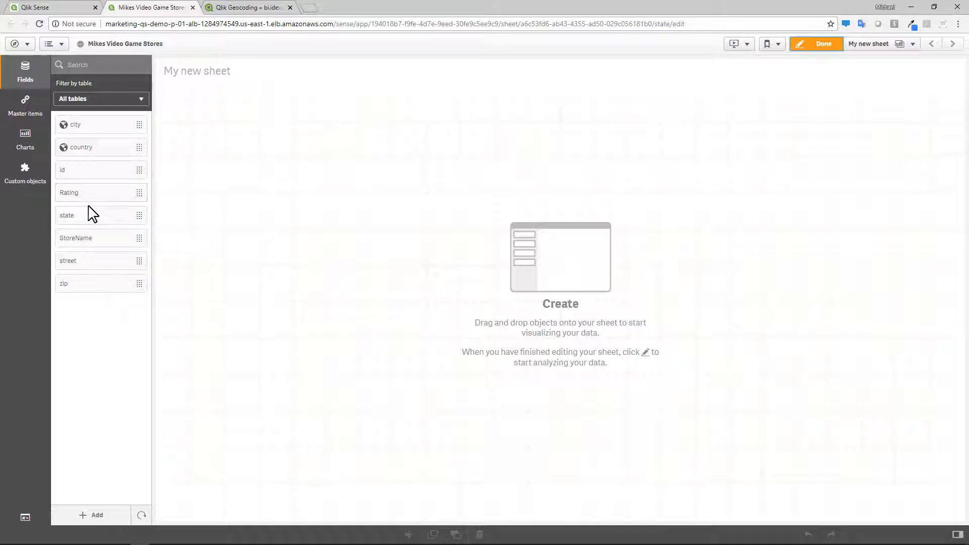
click(22, 136)
drag(84, 383, 495, 514)
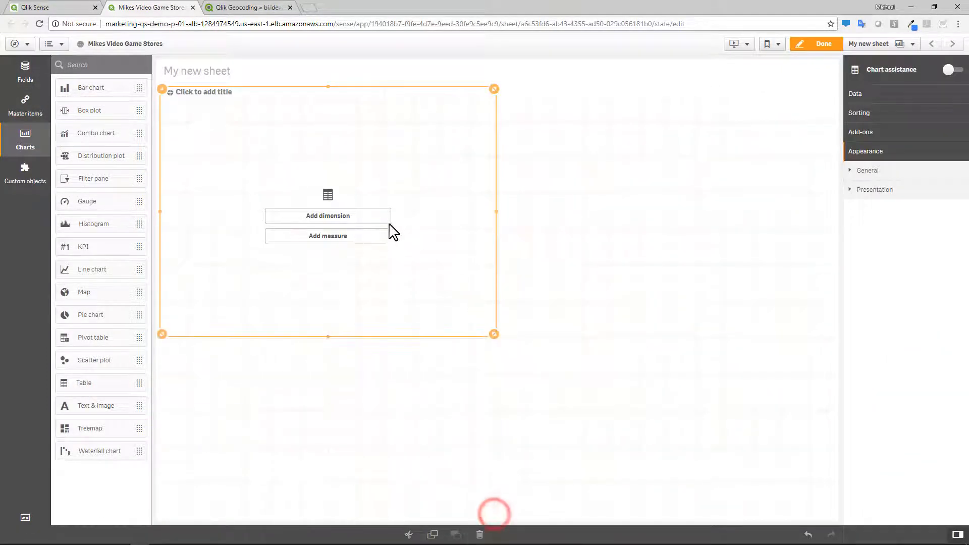
click(381, 222)
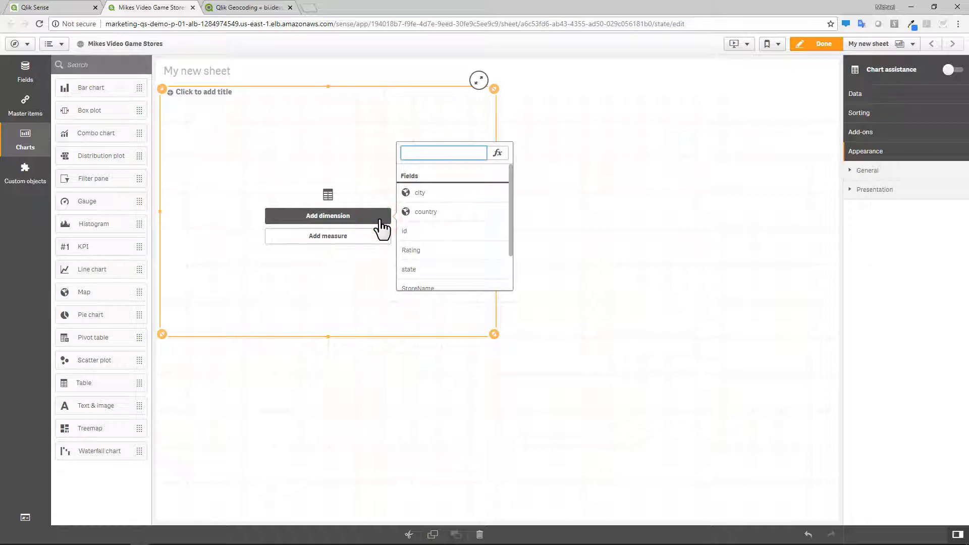
click(417, 231)
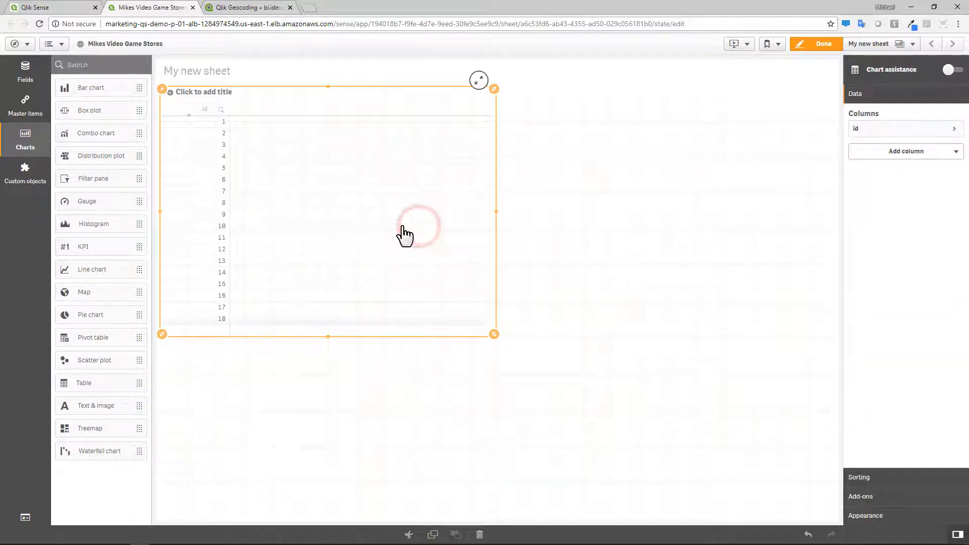
- Add the country, city, StoreName and zip fields as table columns and resize the table
click(34, 68)
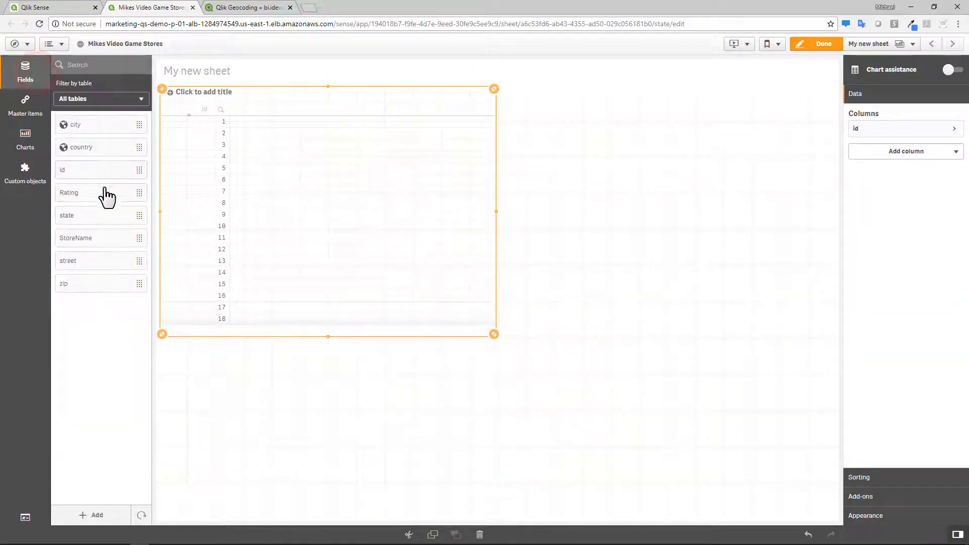
drag(101, 151, 256, 173)
click(285, 184)
drag(103, 127, 254, 173)
click(269, 186)
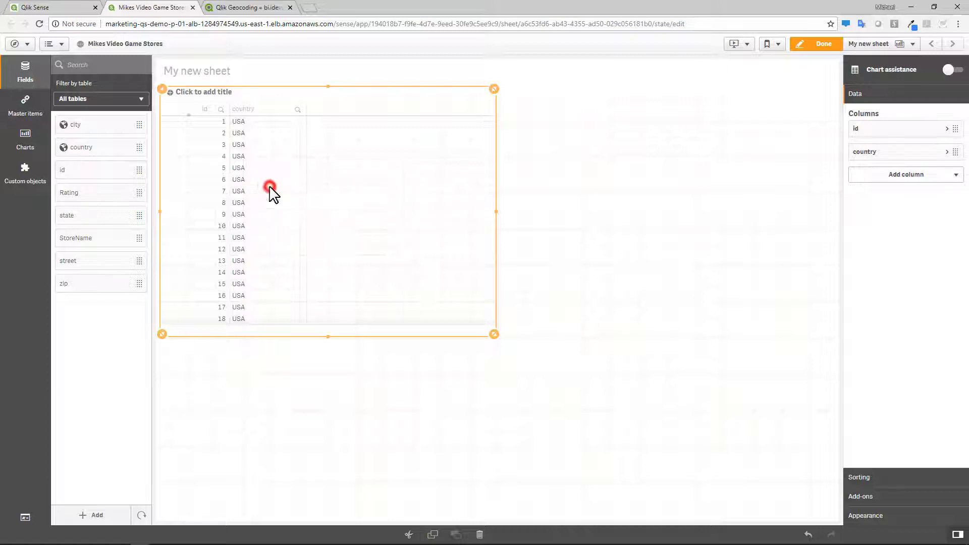
drag(93, 250, 282, 214)
click(282, 188)
drag(106, 283, 332, 255)
click(309, 183)
drag(492, 331, 558, 407)
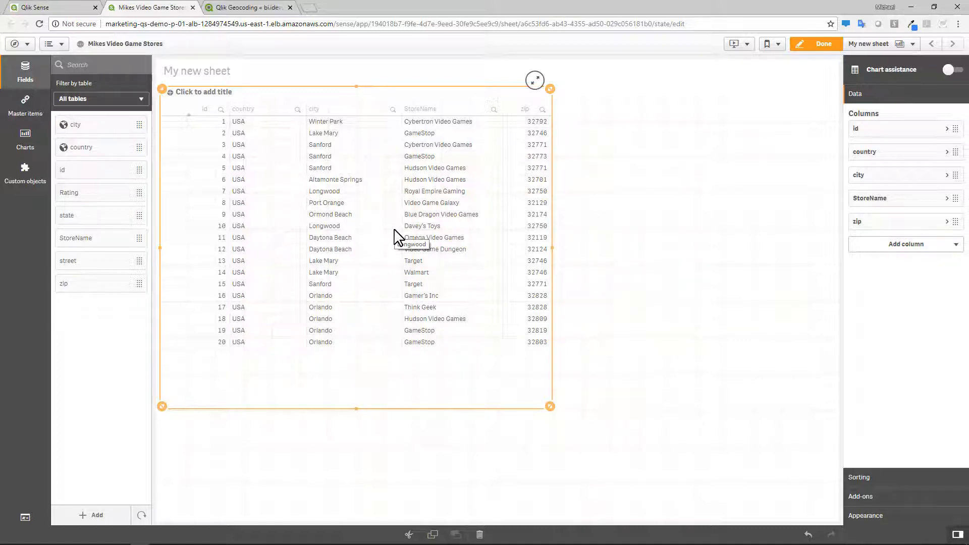
drag(551, 406, 553, 371)
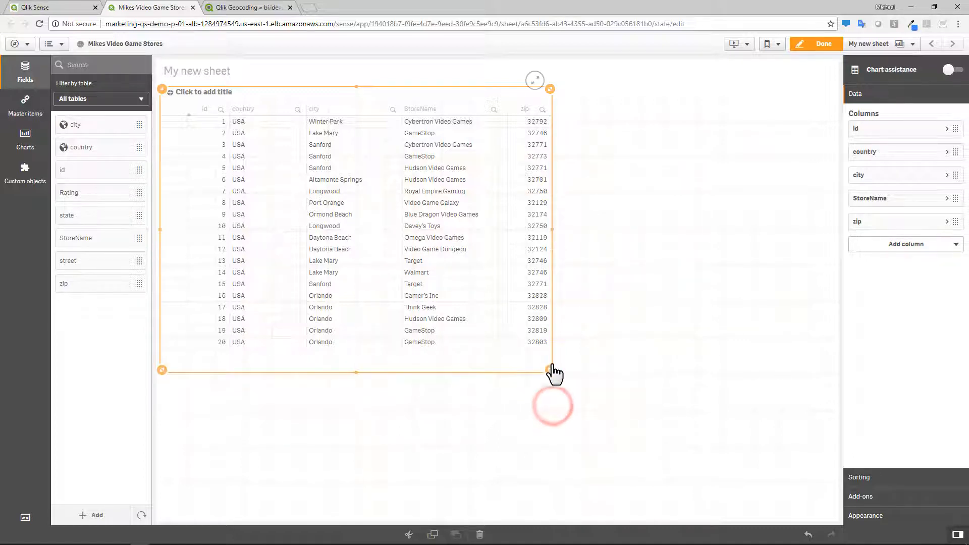
- Open the data load editor in a new browser tab
click(33, 47)
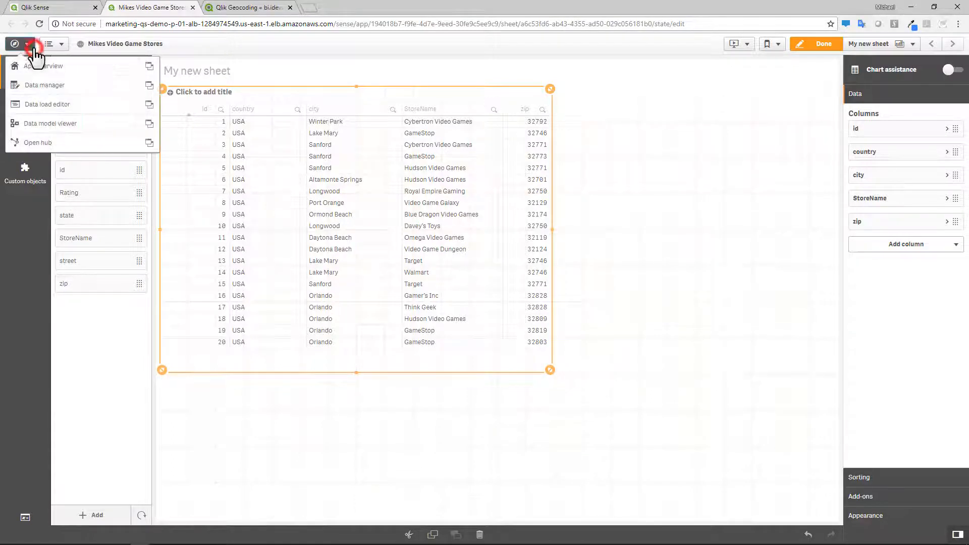
click(149, 105)
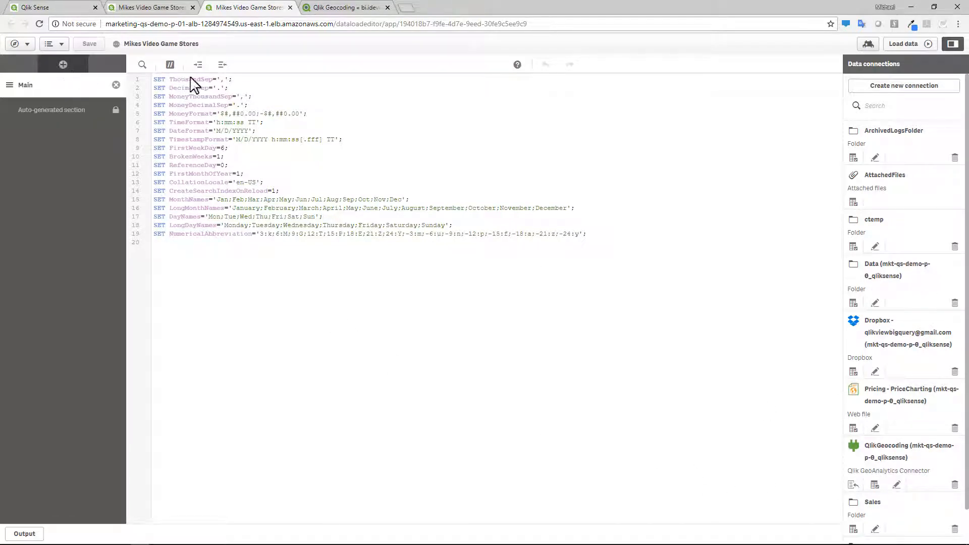
click(877, 90)
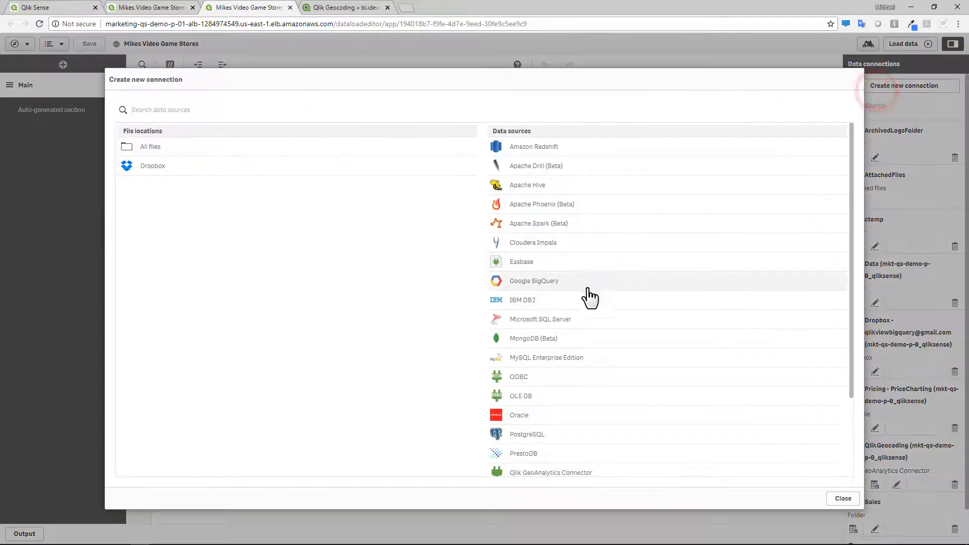
scroll(558, 405, down, 2)
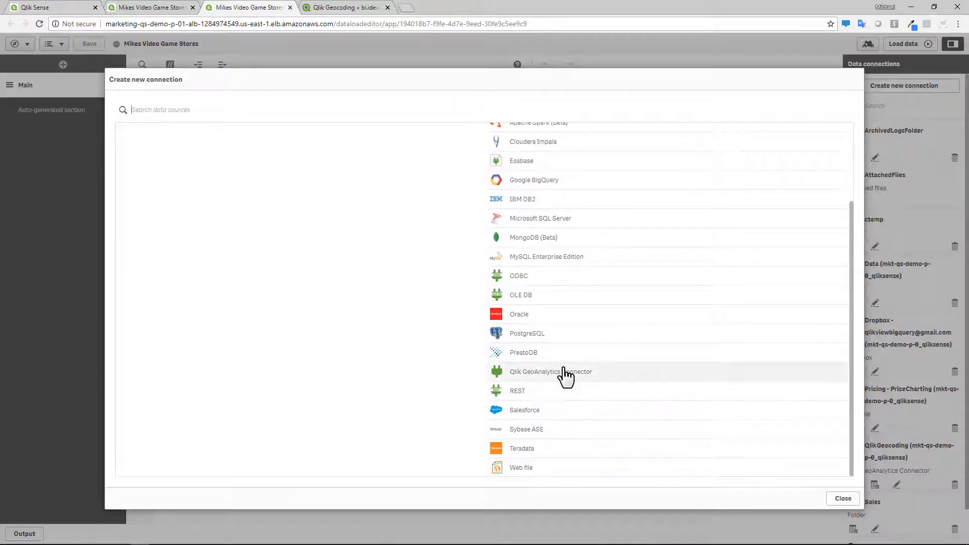
click(841, 499)
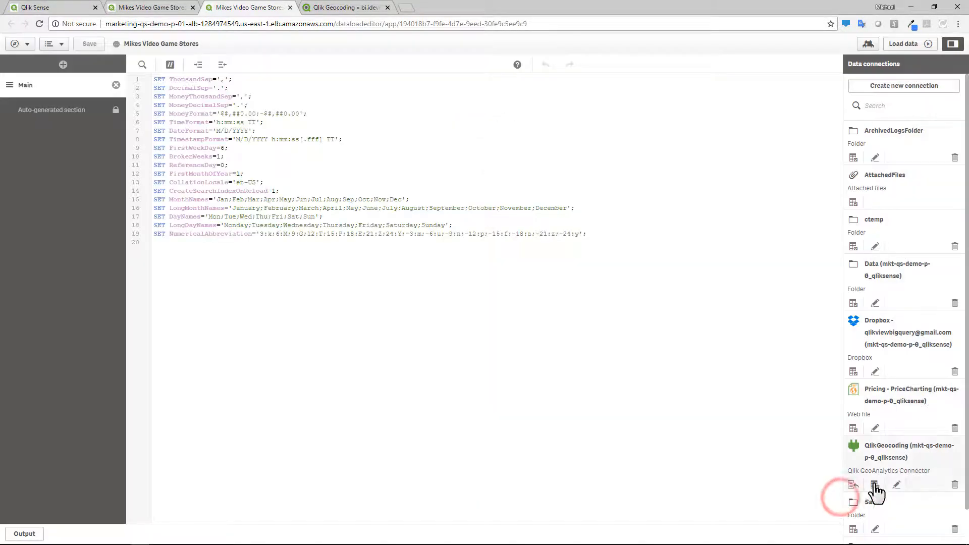
- Delete the existing QlikGeocoding data connection
click(954, 484)
click(580, 315)
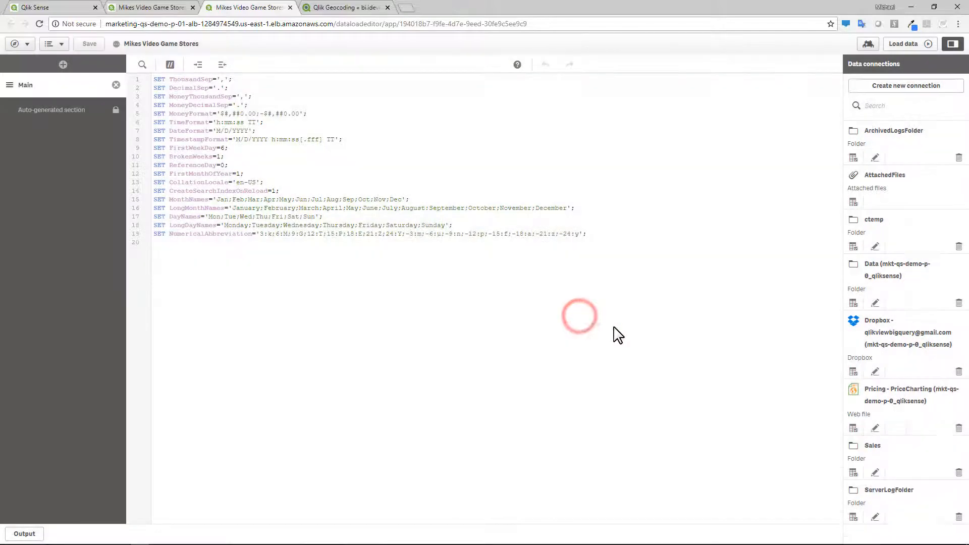
- Create a Qlik GeoAnalytics Connector connection on the Cloud server named MikeGeoCoding, test it and save it
click(923, 84)
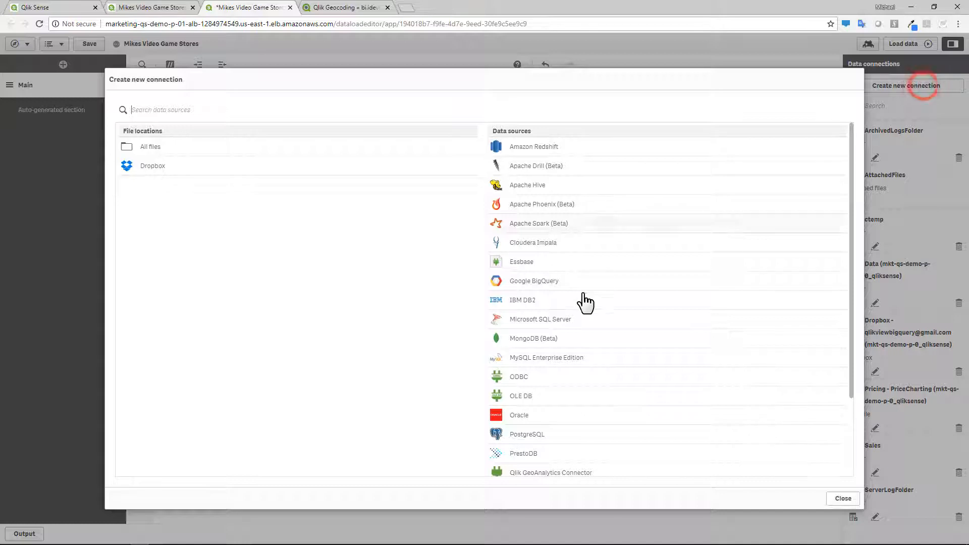
scroll(560, 434, down, 1)
click(563, 427)
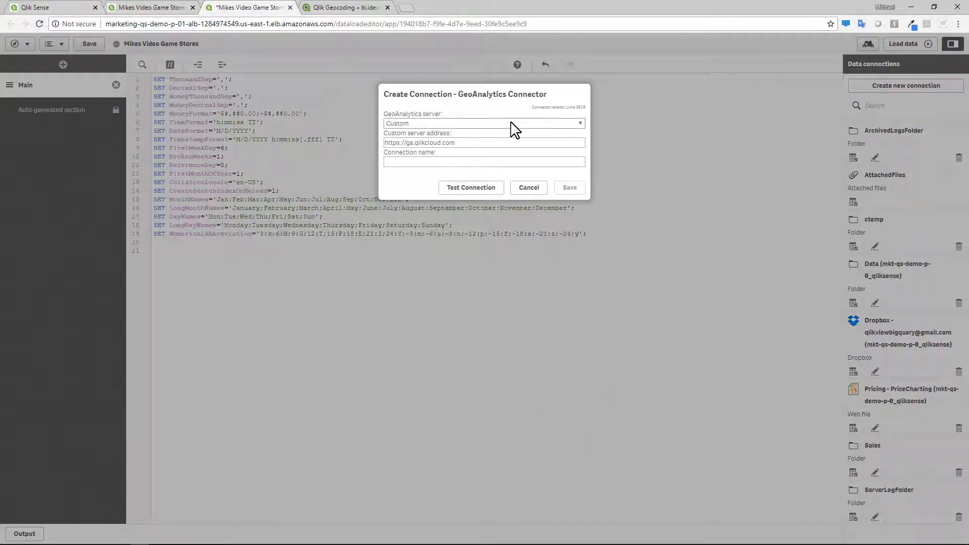
click(513, 128)
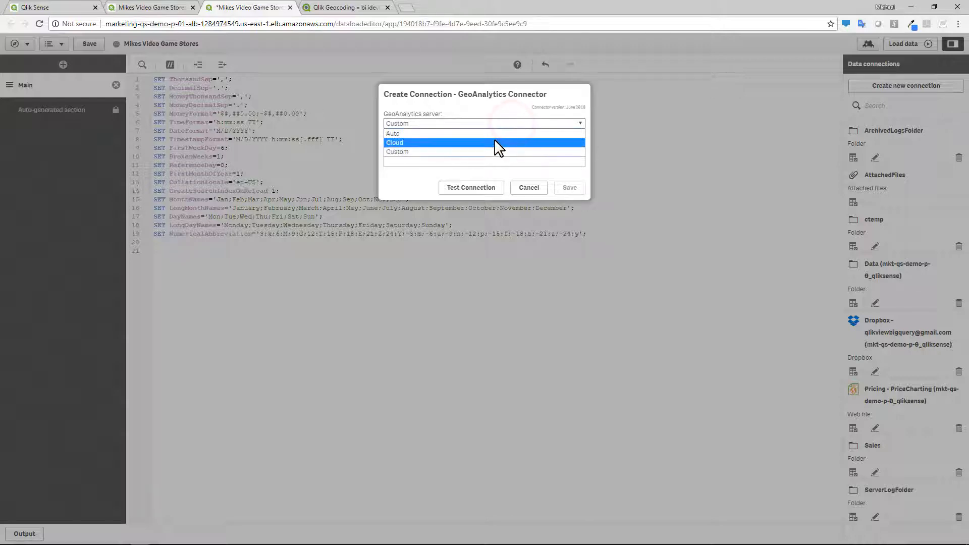
click(495, 143)
click(479, 141)
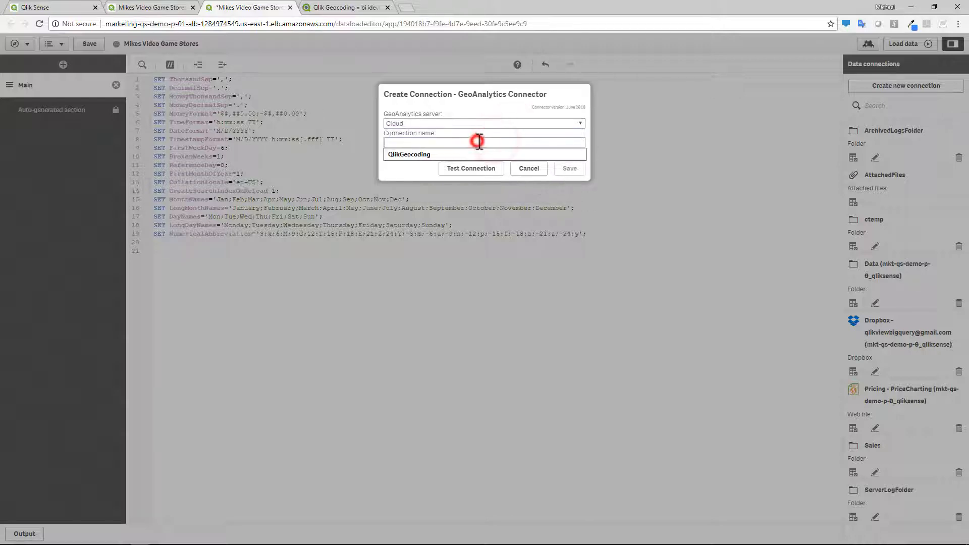
text(Mi)
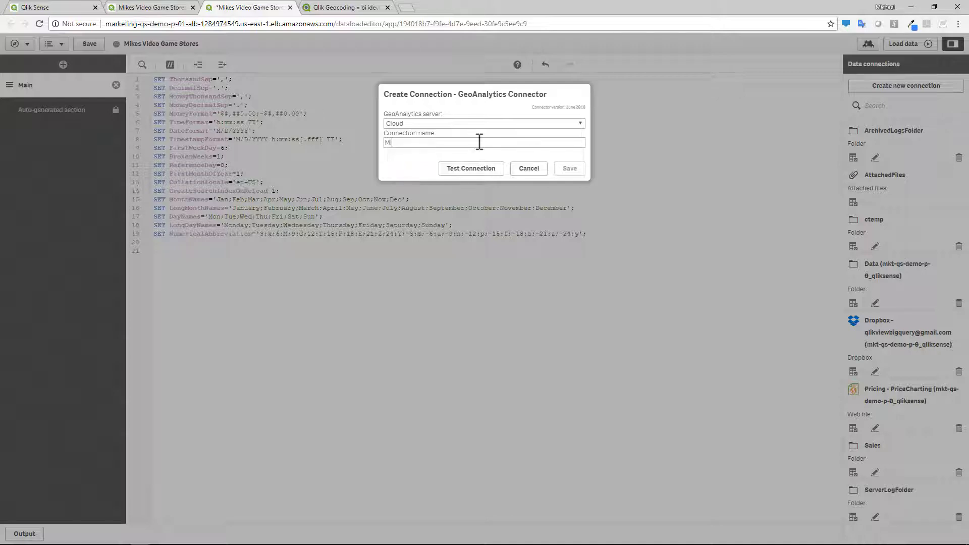
text(keGeoCoding)
click(483, 170)
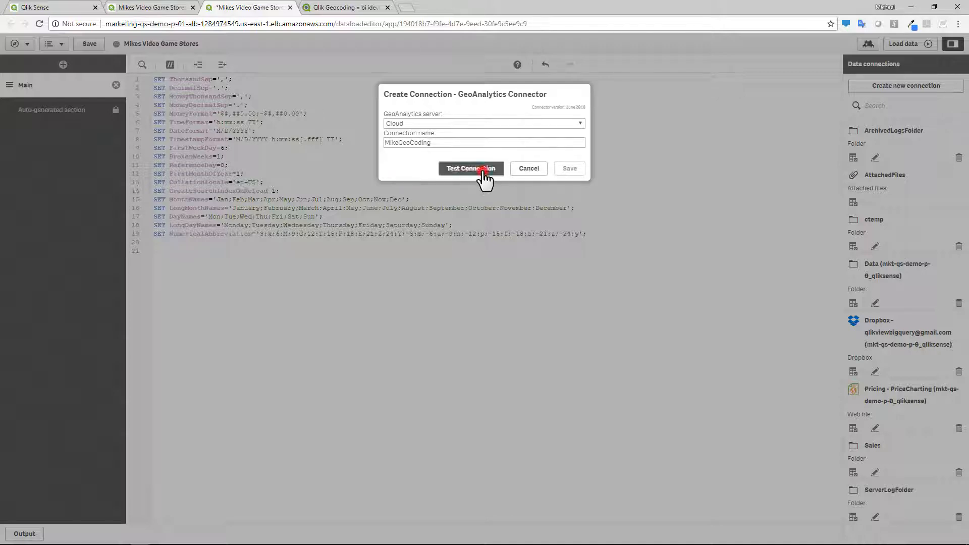
click(561, 178)
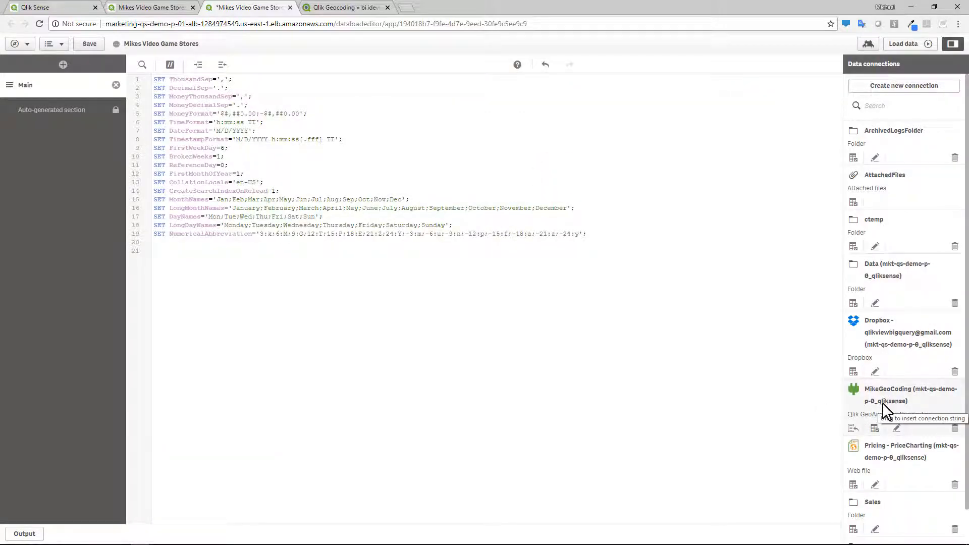
- Open the auto-generated script section
click(67, 117)
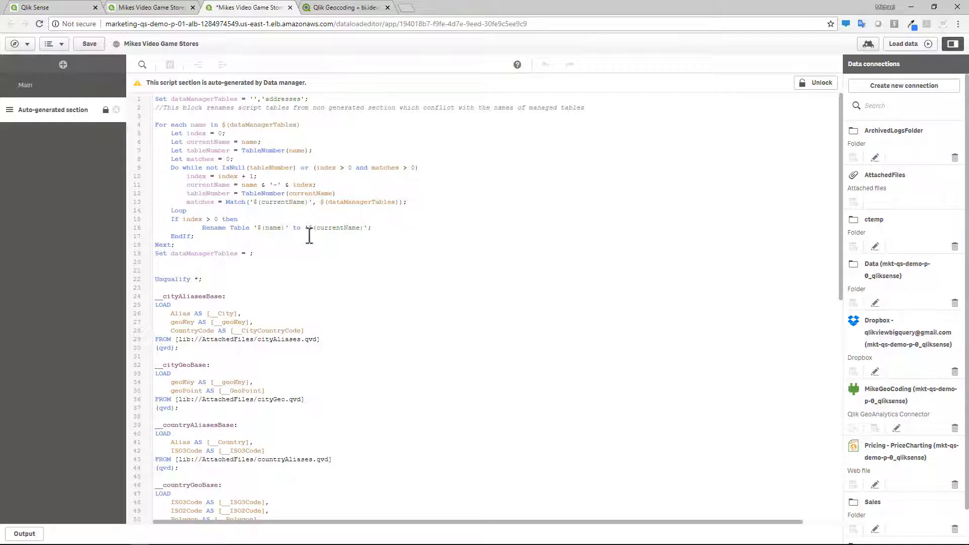
- Unlock the auto-generated script section for editing
scroll(309, 236, down, 10)
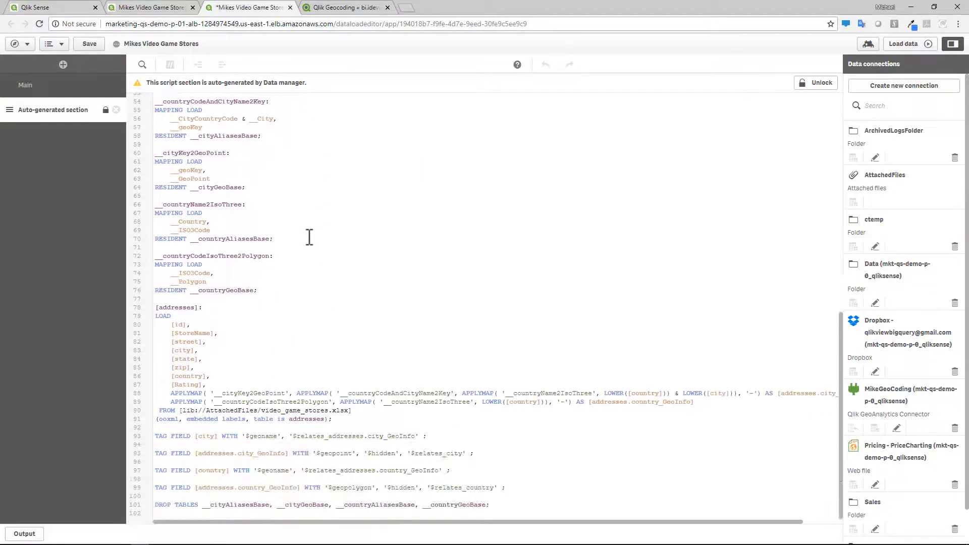
click(158, 308)
drag(170, 308, 195, 310)
click(209, 309)
click(816, 84)
click(853, 152)
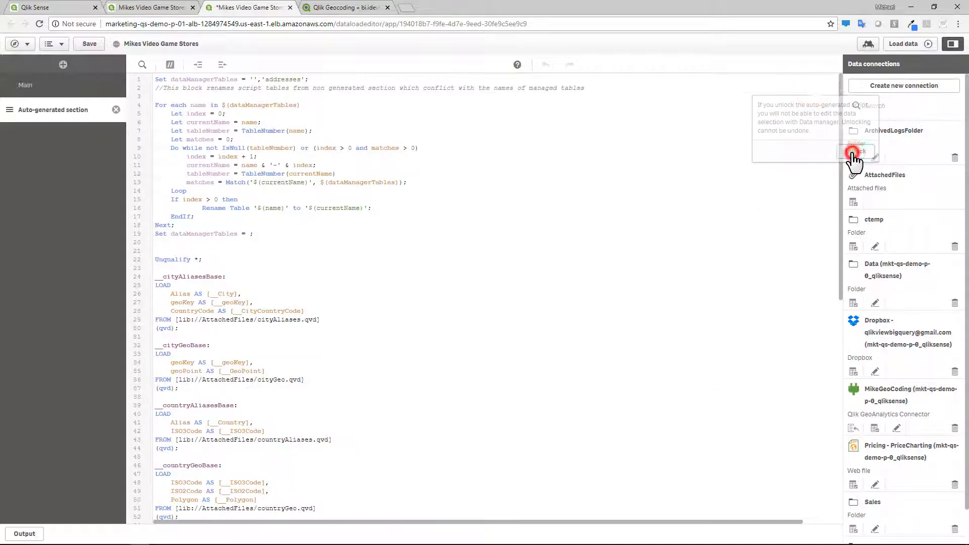
- Copy the addresses table name from the auto-generated script
scroll(323, 333, down, 10)
drag(157, 307, 191, 309)
right_click(196, 310)
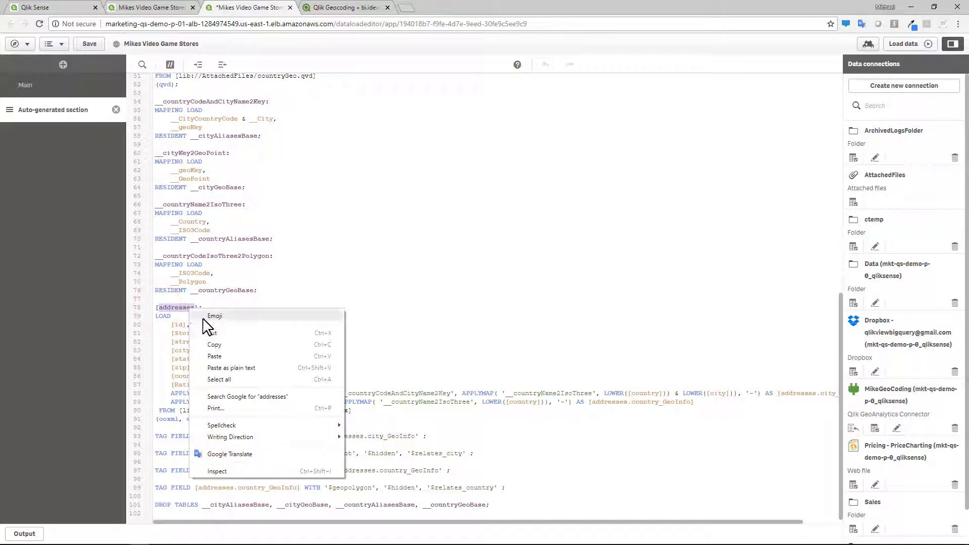
click(217, 342)
click(347, 299)
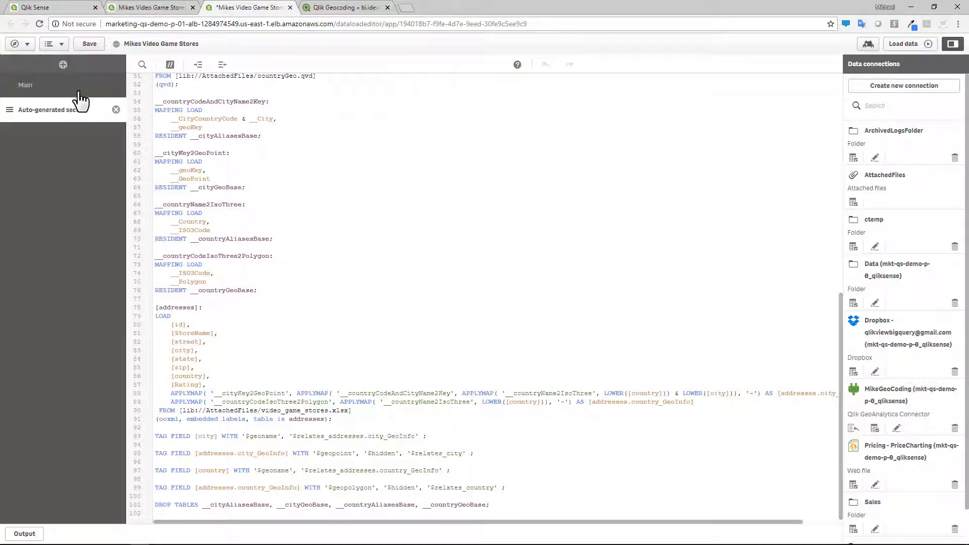
- Add a new script section named Geocoding
click(63, 65)
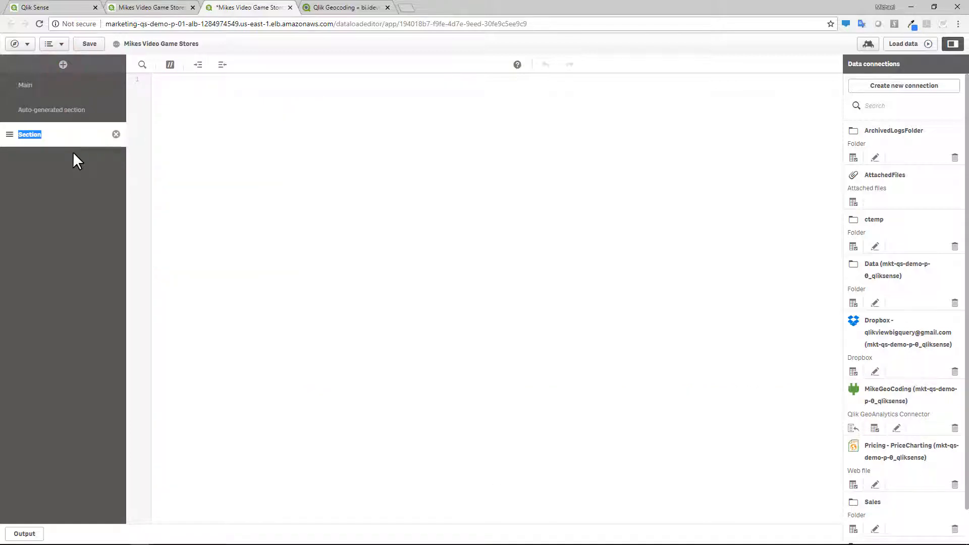
text(Geocoding)
click(264, 182)
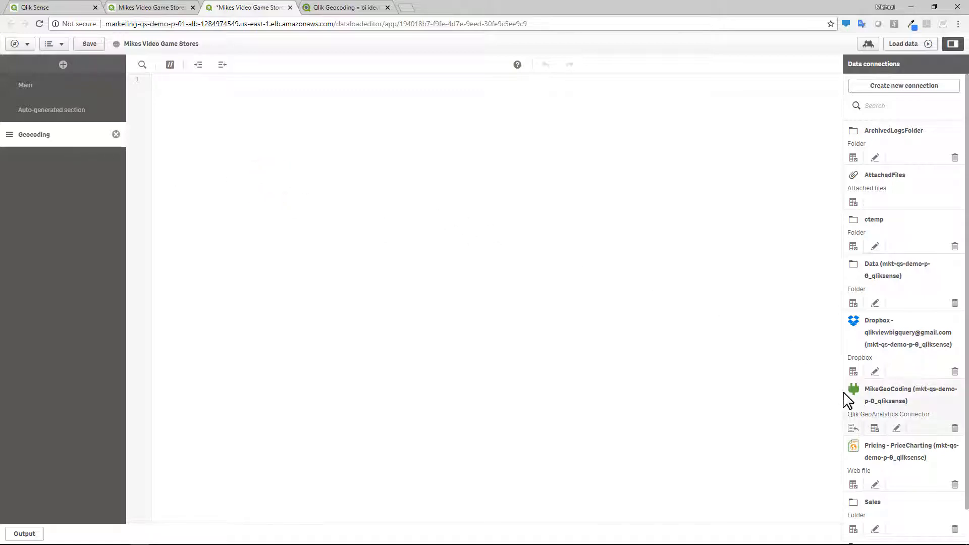
- Open data selection for the MikeGeoCoding connection and choose the AddressPointLookup operation, checking its help reference
click(875, 429)
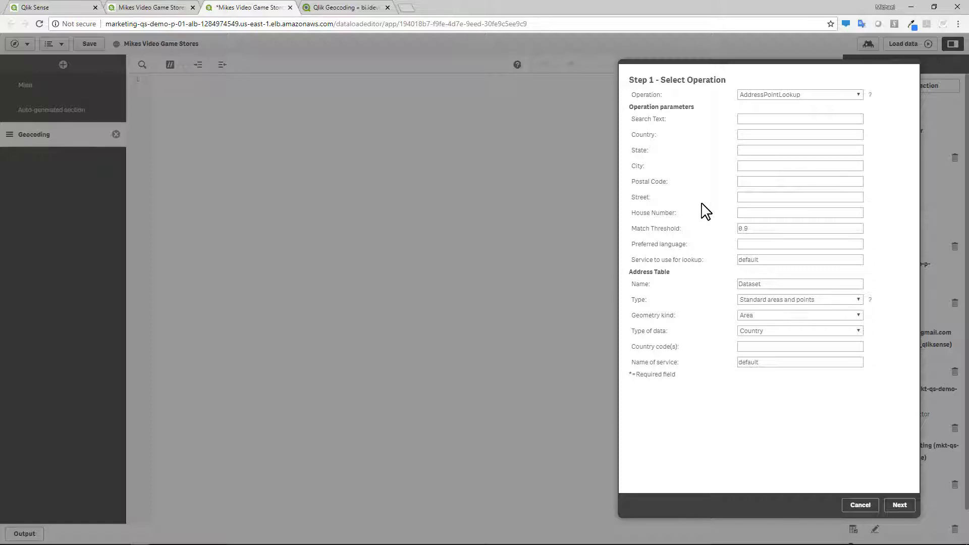
click(870, 95)
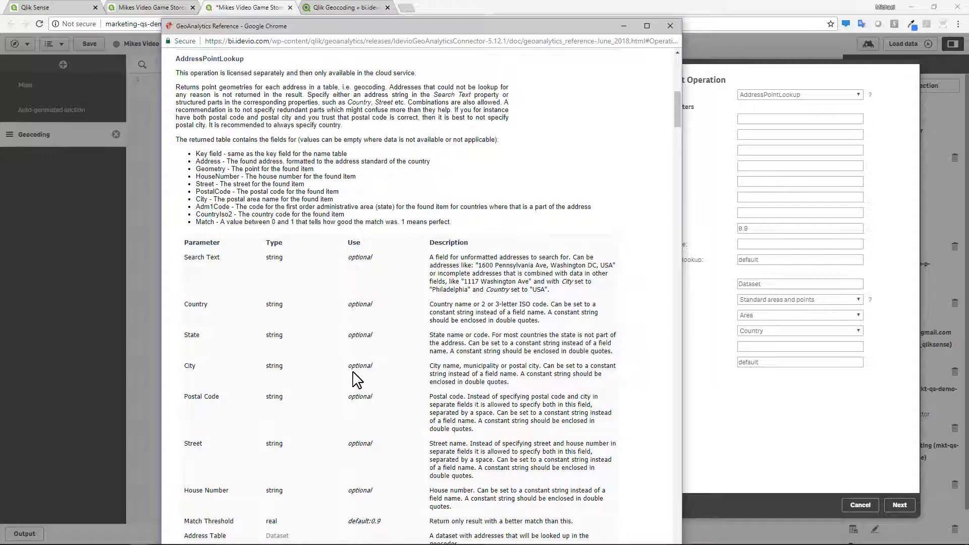
click(671, 29)
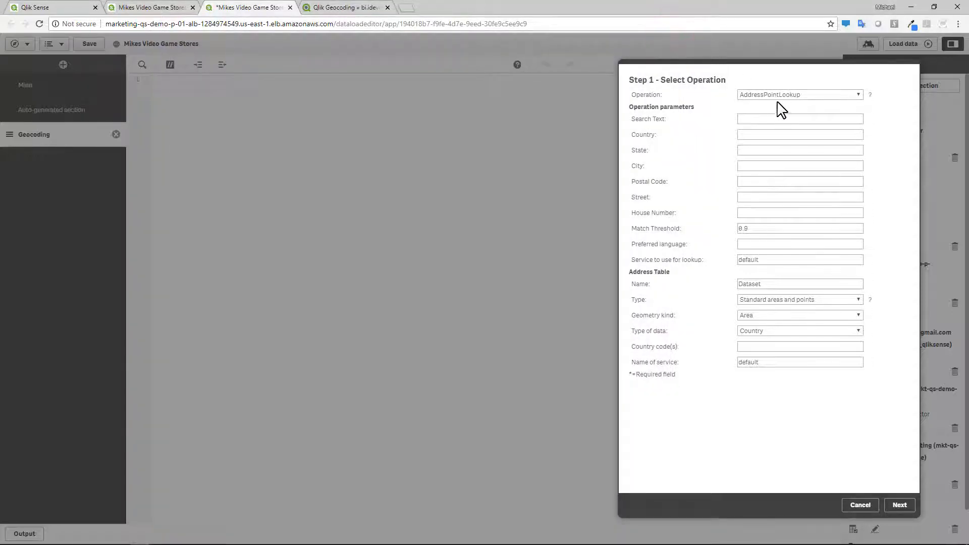
click(691, 77)
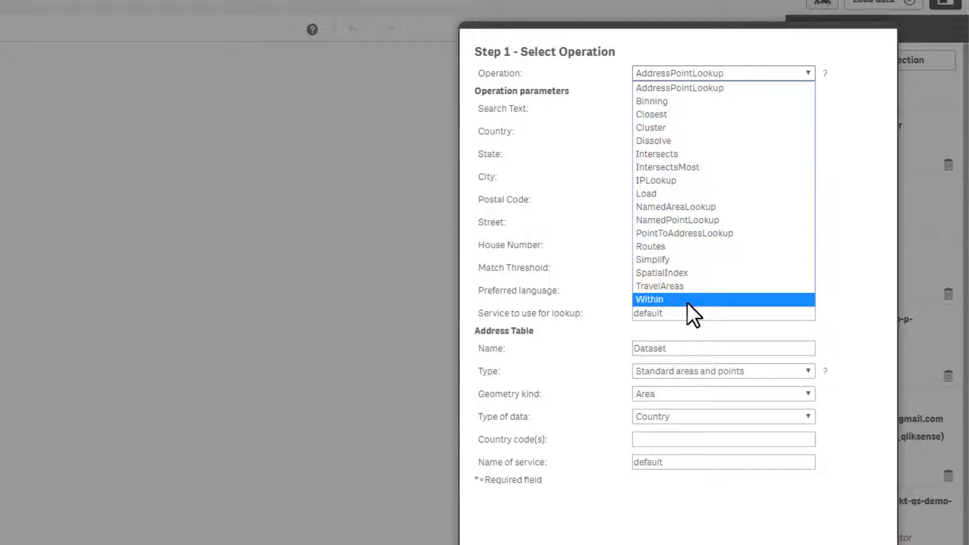
click(698, 88)
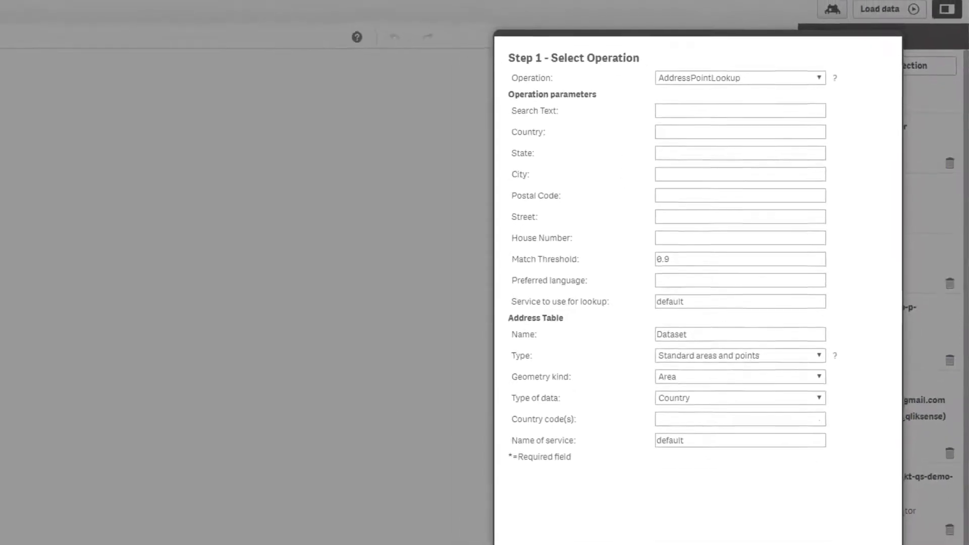
- Set the lookup parameters Country to country, State to state, City to city, Postal Code to zip and Street to street
click(438, 543)
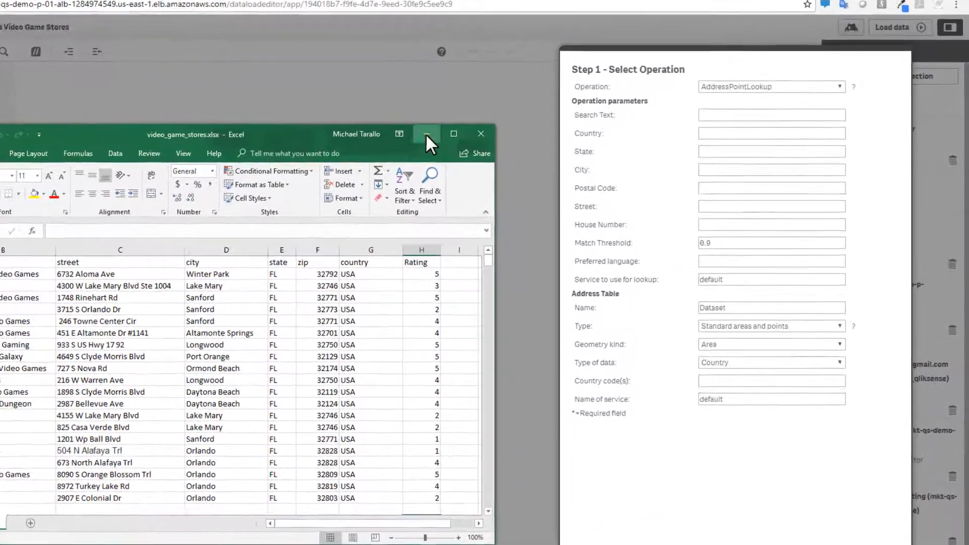
click(505, 135)
click(715, 132)
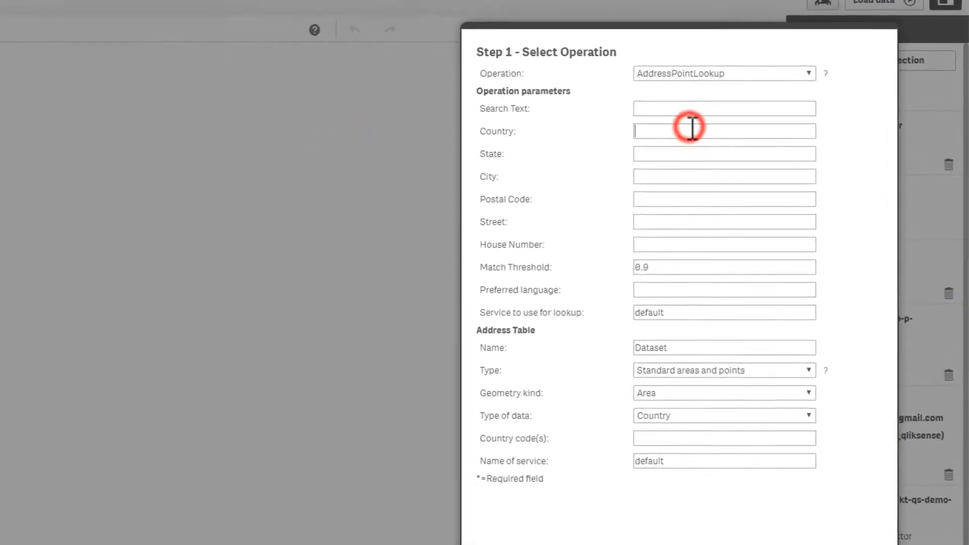
text(country)
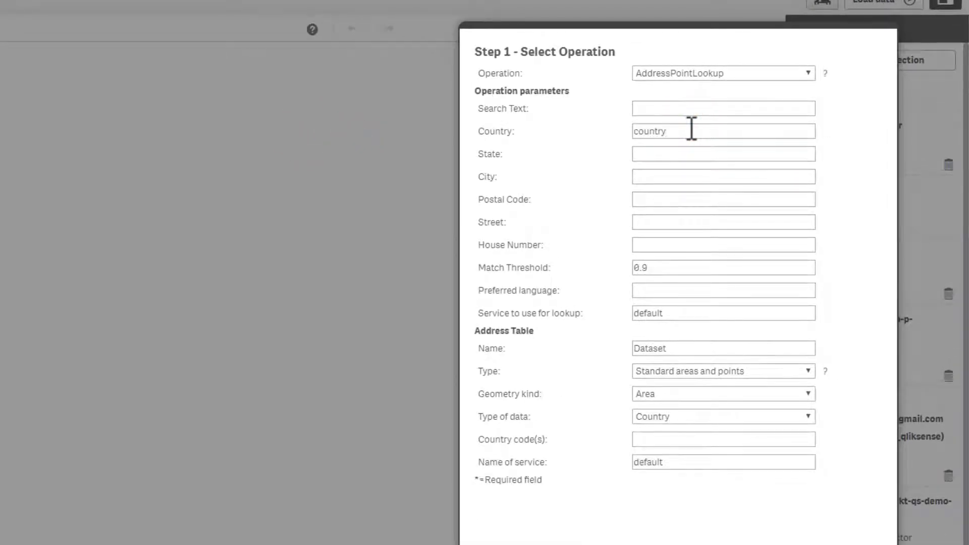
click(676, 153)
text(state)
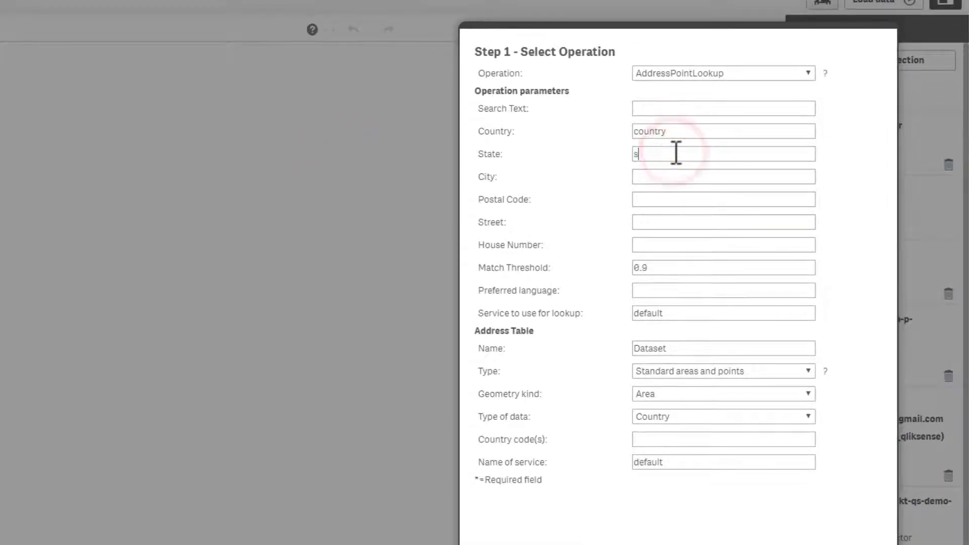
click(669, 172)
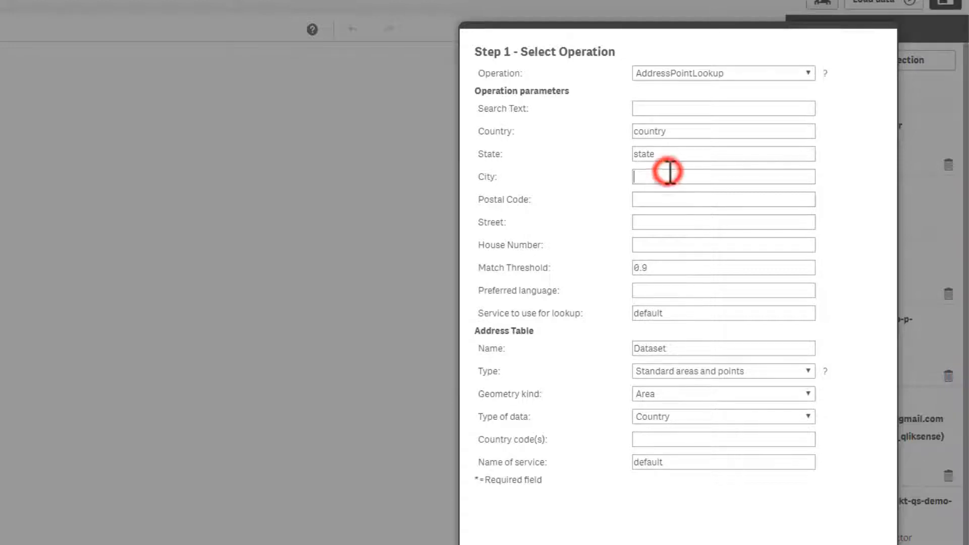
text(city)
click(661, 199)
text(zip)
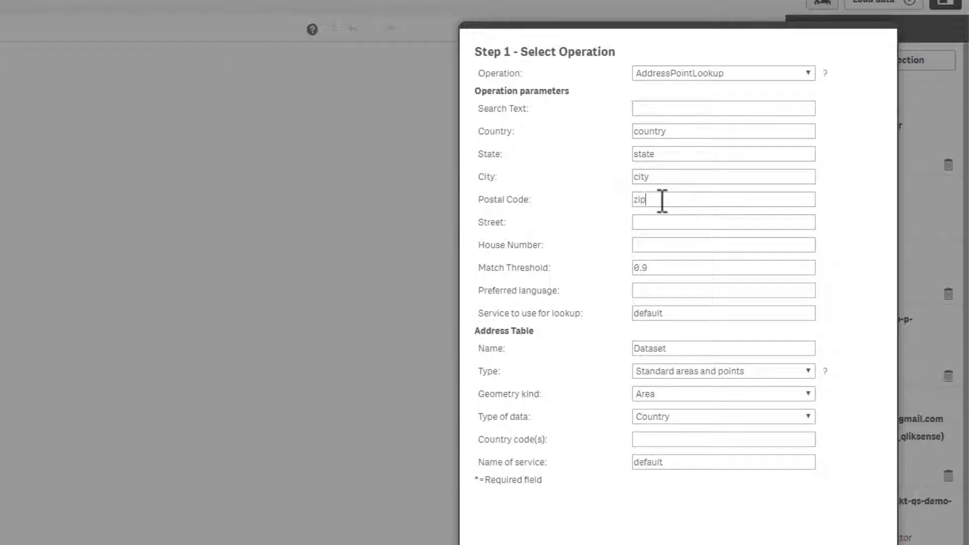
click(655, 221)
text(str)
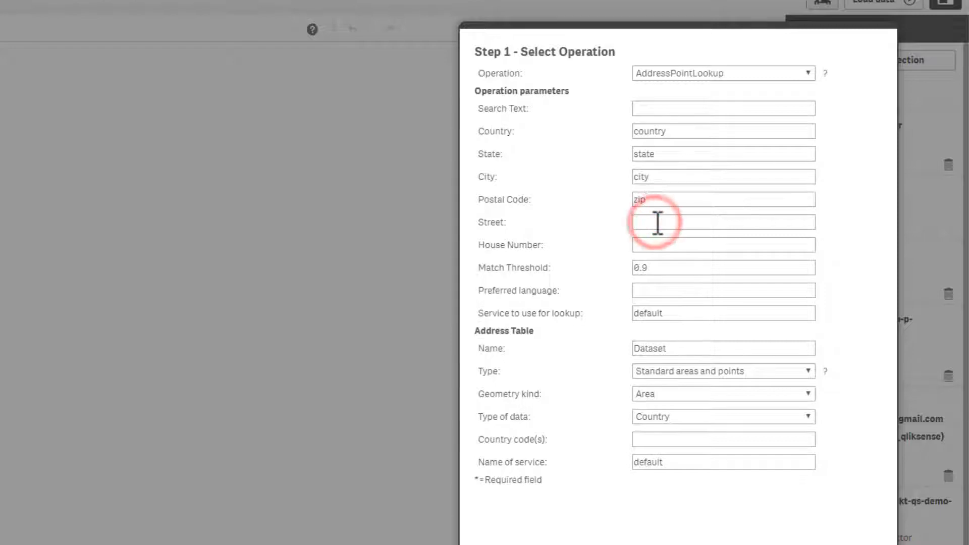
text(eet)
- Rename the address table dataset to AddrLookup
key(alt+Tab)
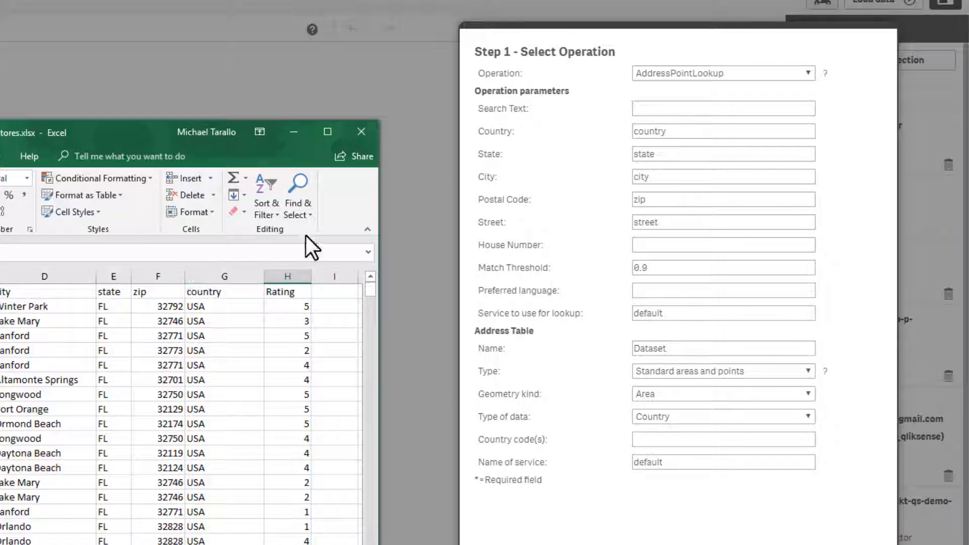
click(300, 129)
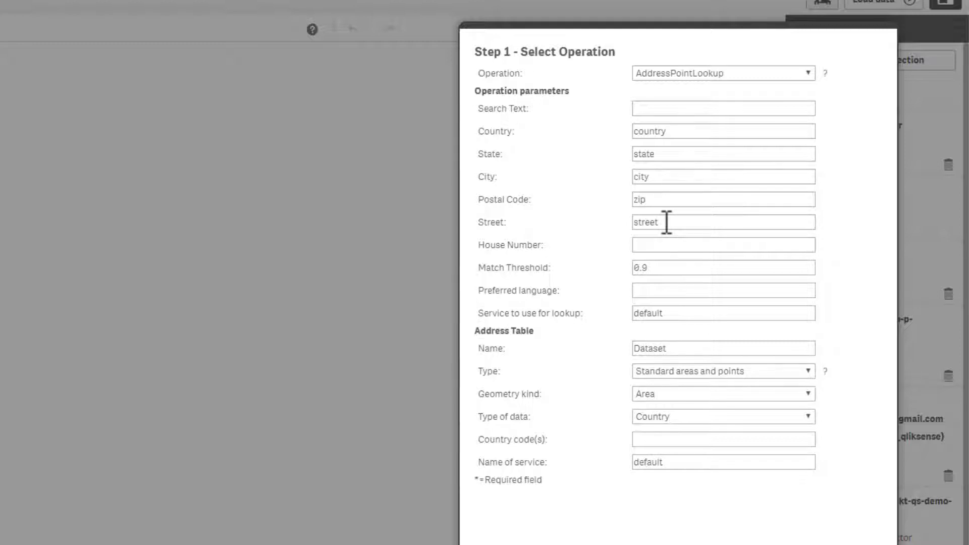
click(651, 268)
click(684, 314)
click(686, 347)
drag(684, 347, 630, 347)
double_click(680, 348)
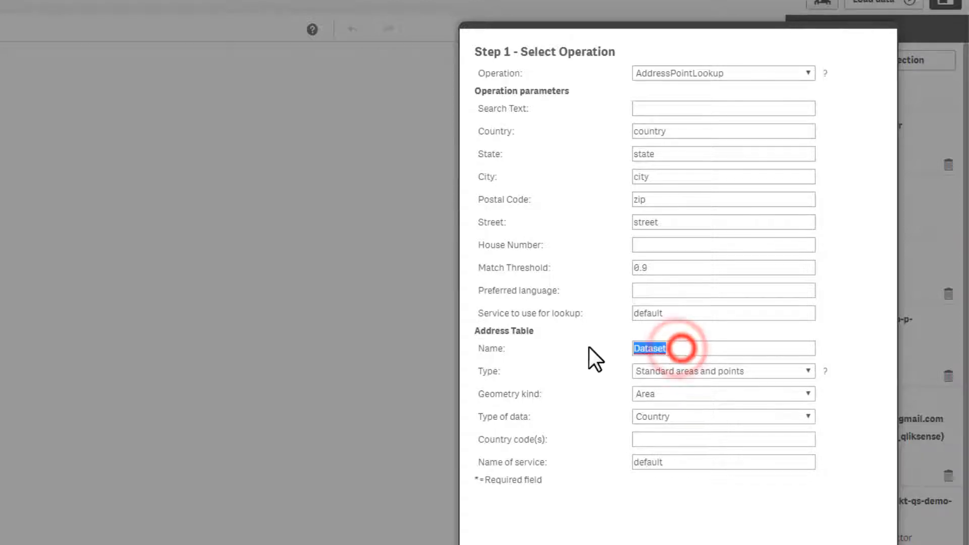
text(AddrLookup)
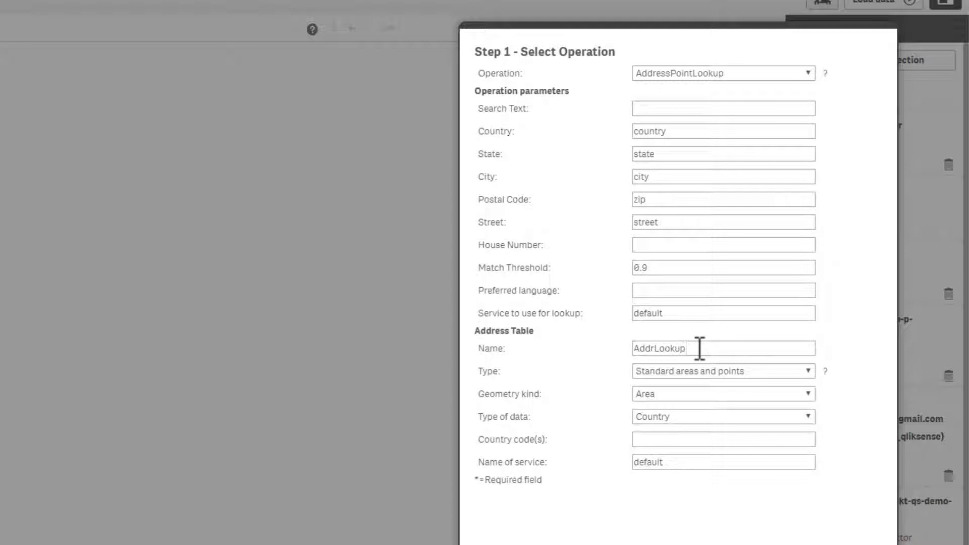
- Set the address table type to Loaded table with table name addresses
click(667, 375)
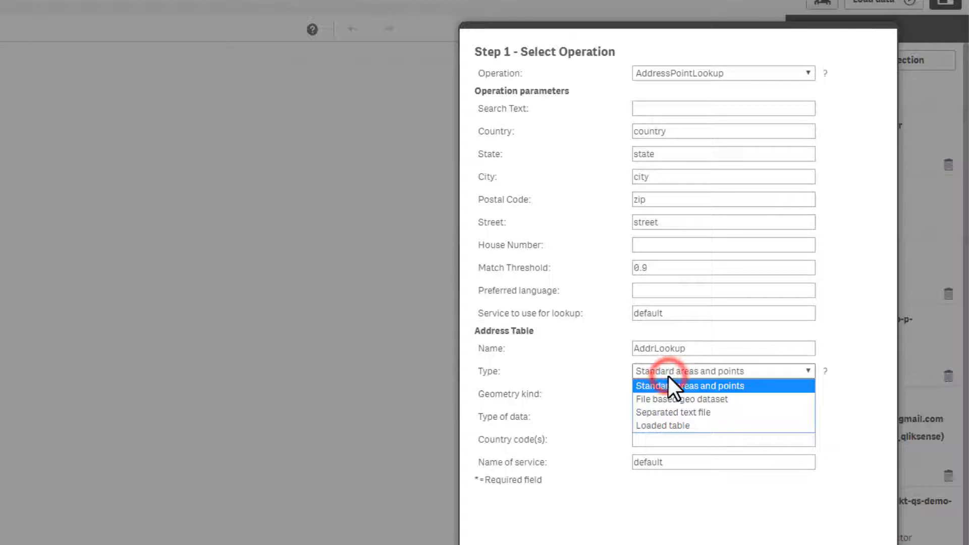
click(675, 425)
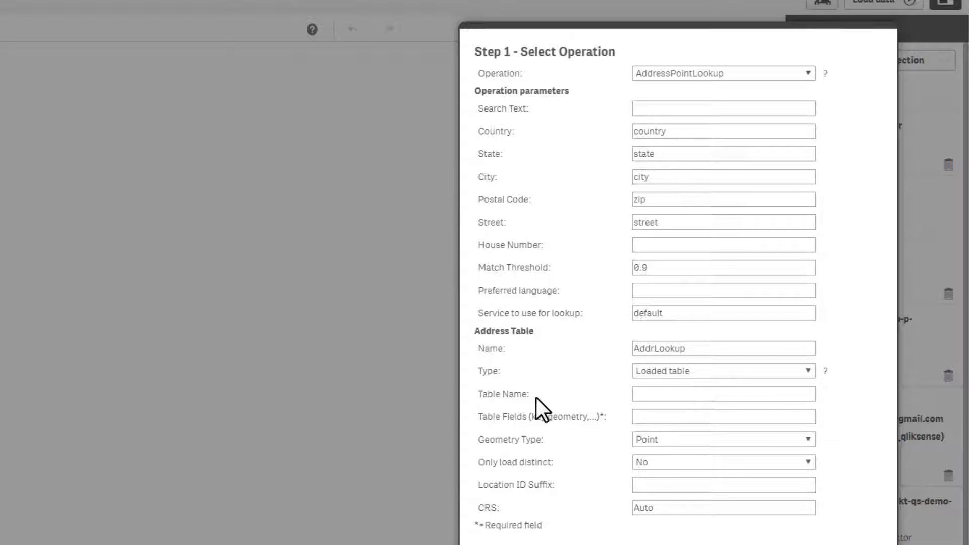
click(642, 395)
text(addresses)
drag(691, 393, 630, 393)
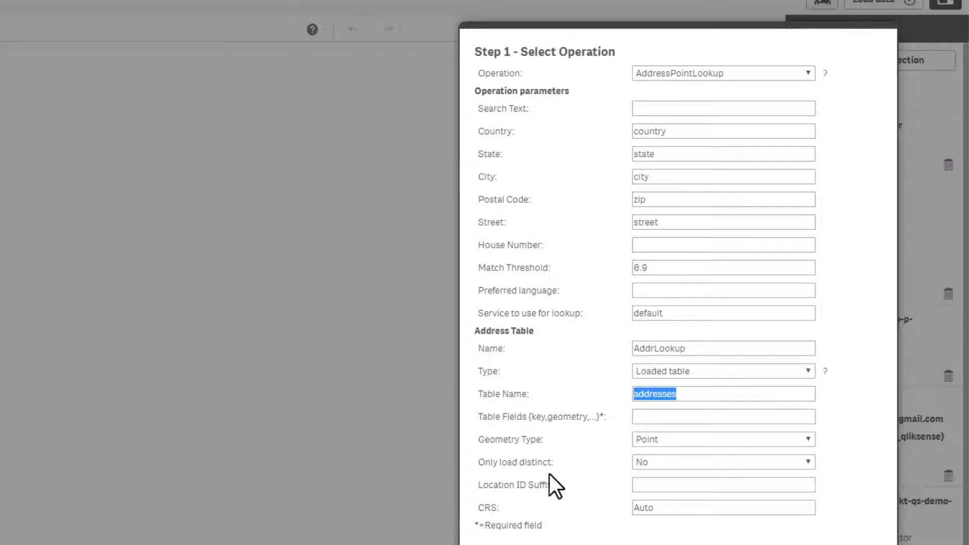
- Enter table fields id,country,state,city,zip and try to continue to the next step
click(651, 416)
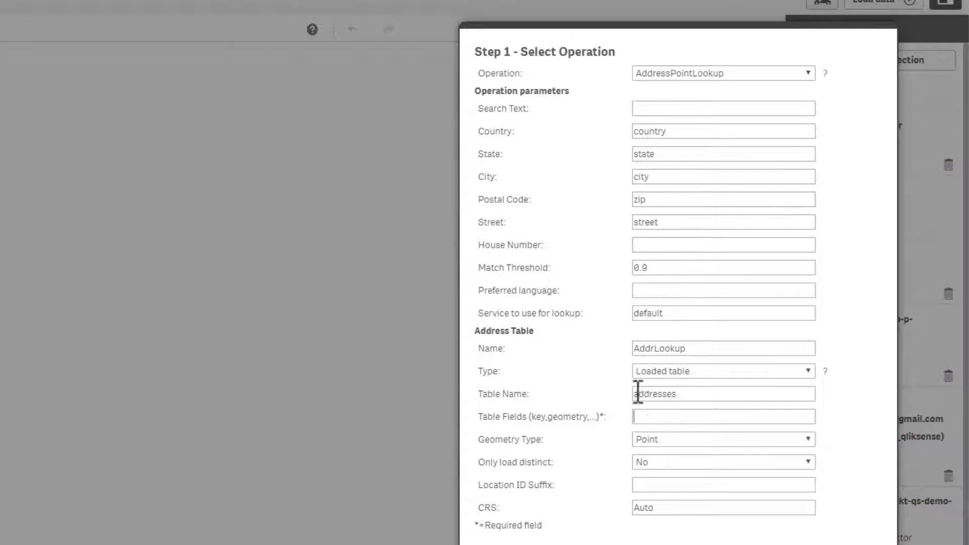
click(648, 414)
text(id,country)
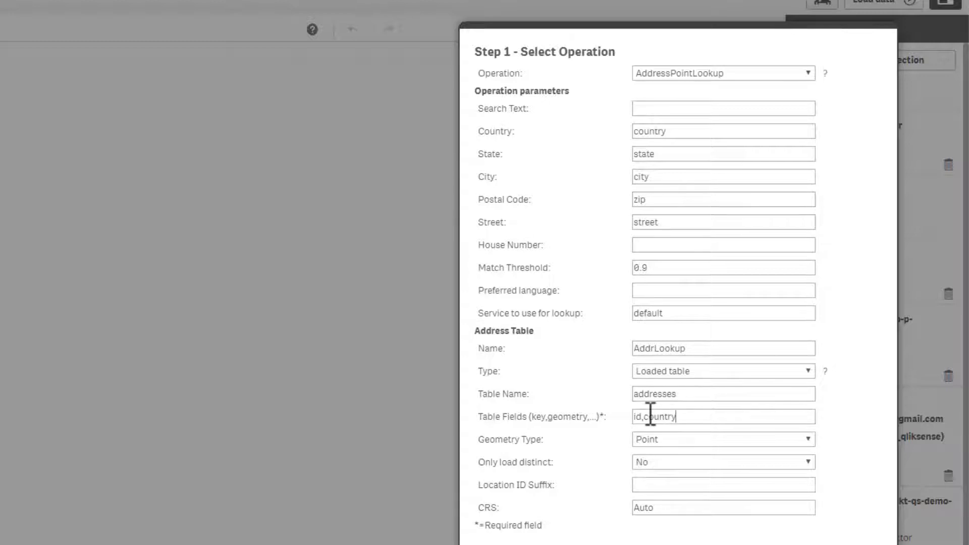
text(,state,city,zip,)
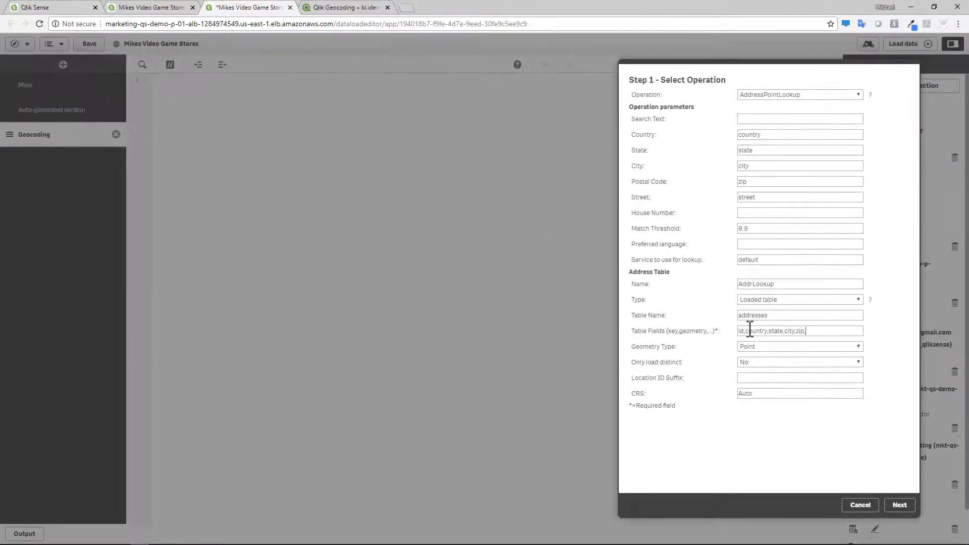
key(BackSpace)
click(898, 504)
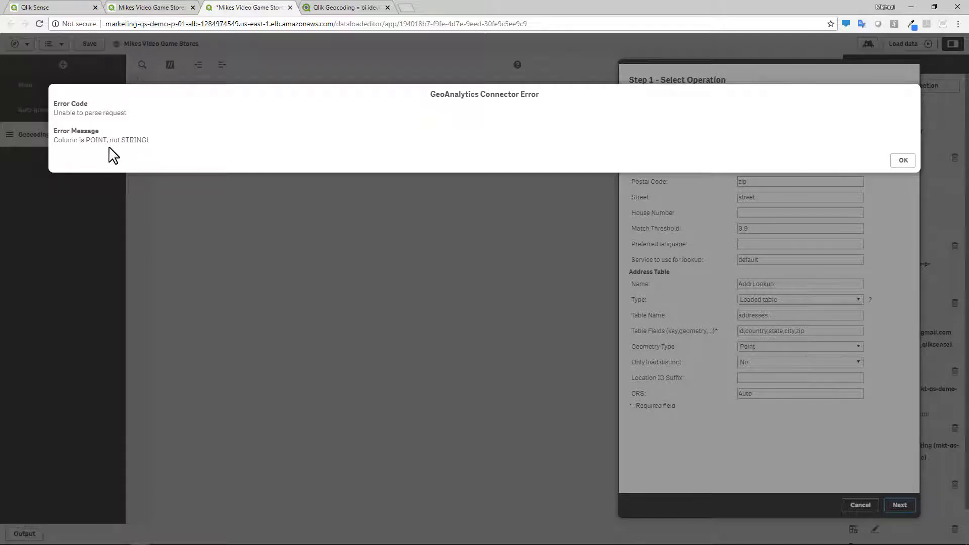
click(902, 160)
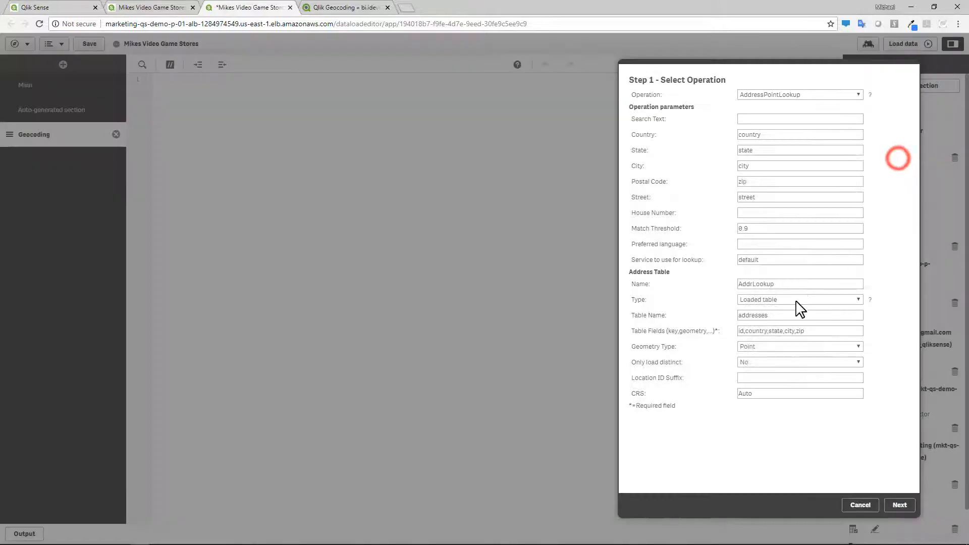
- Change the geometry type to None and try to continue again
click(764, 348)
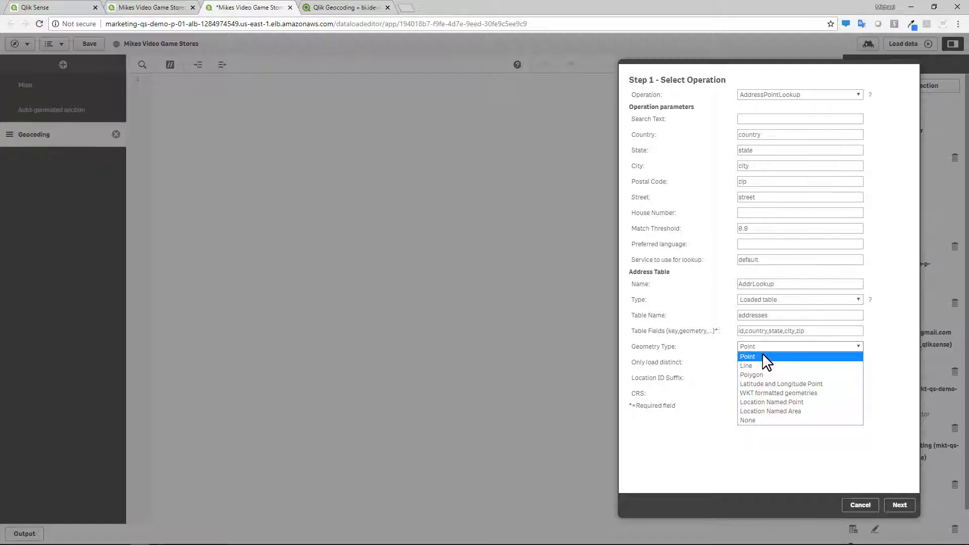
click(757, 421)
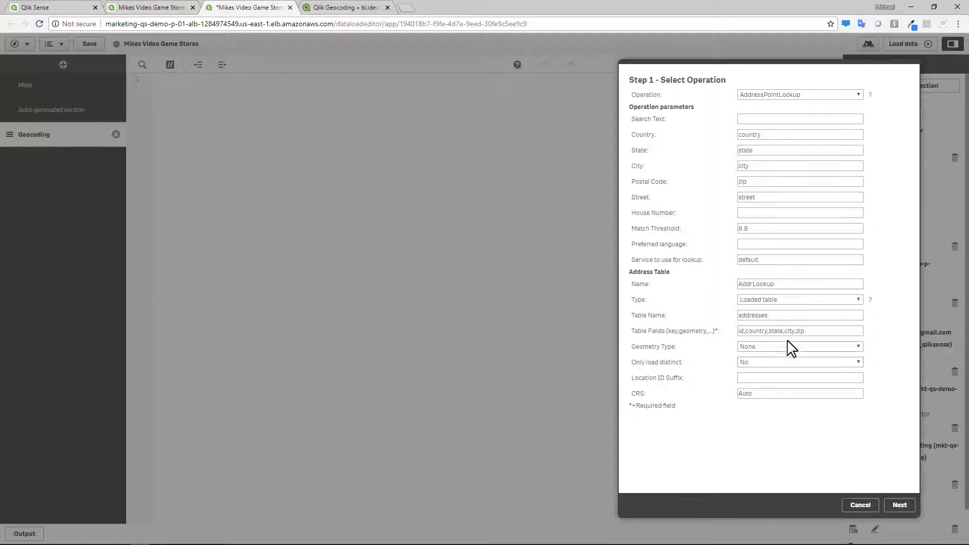
click(814, 331)
click(900, 506)
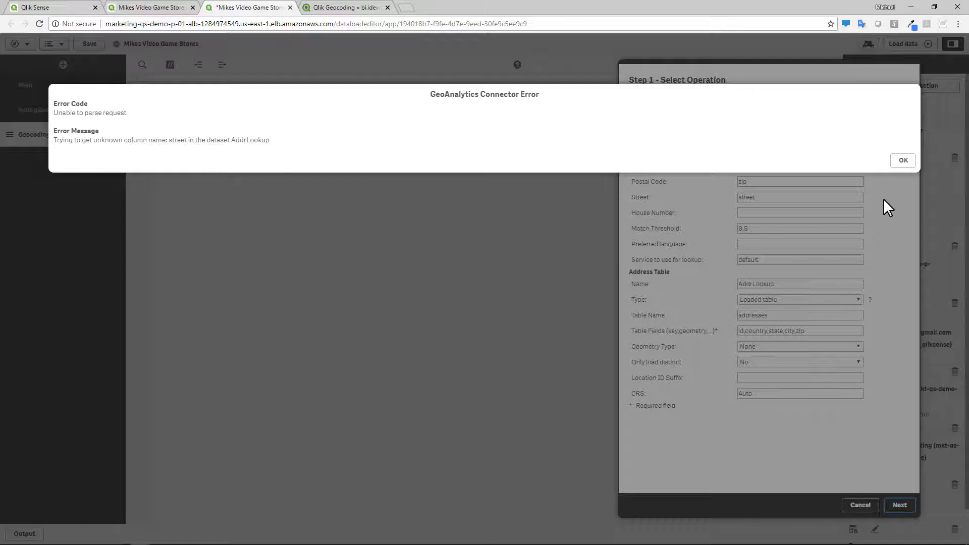
click(903, 161)
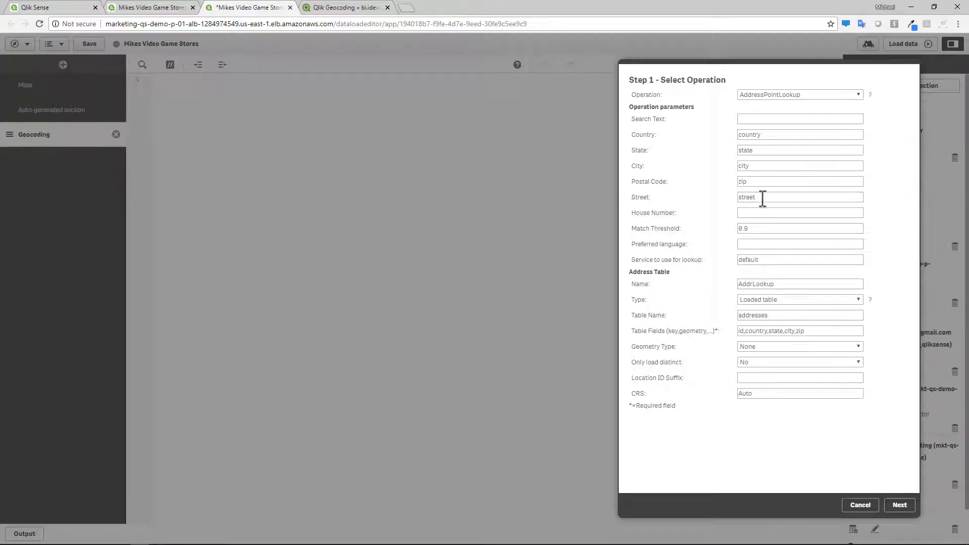
- Append street to the table fields and continue to the data selection step
click(819, 328)
text(,street)
click(901, 505)
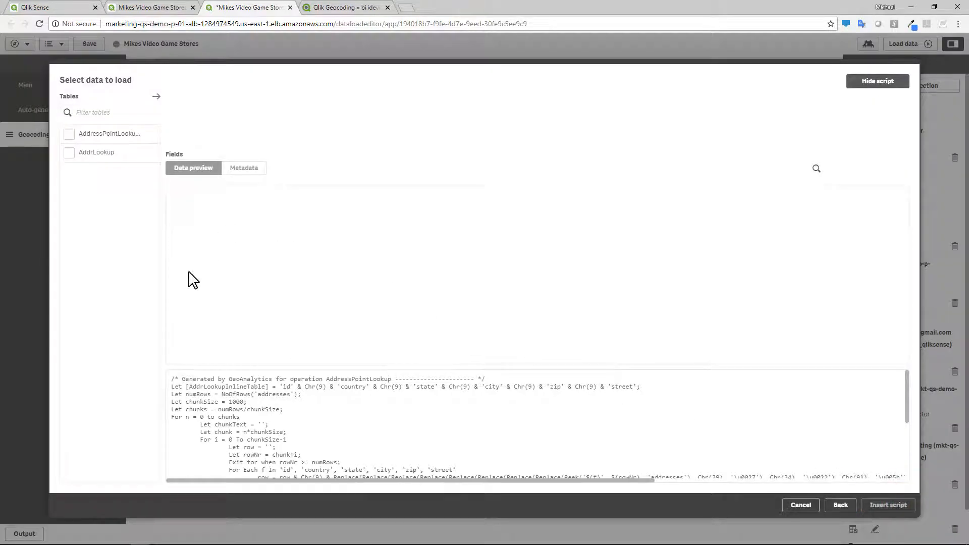
- Select the AddressPointLookup result table for loading and insert the generated script
click(82, 155)
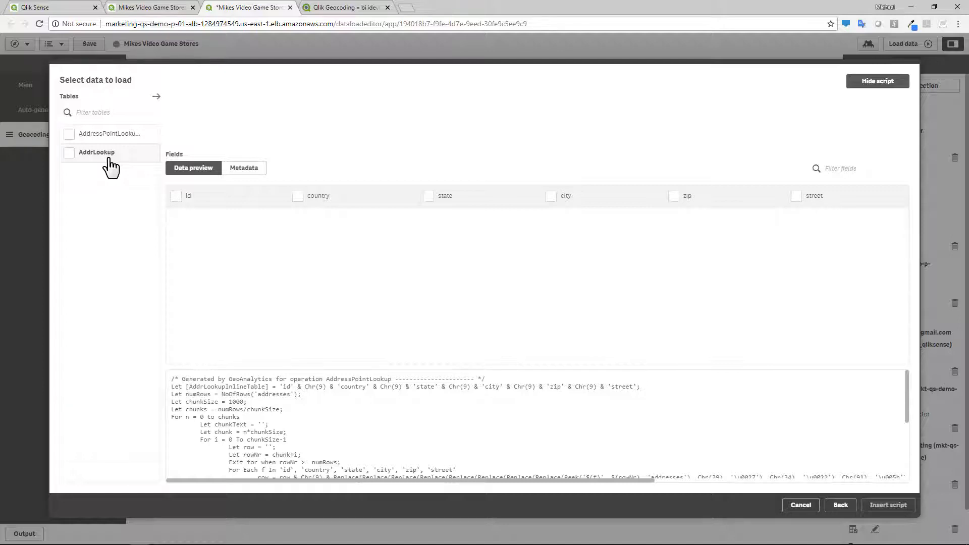
click(70, 155)
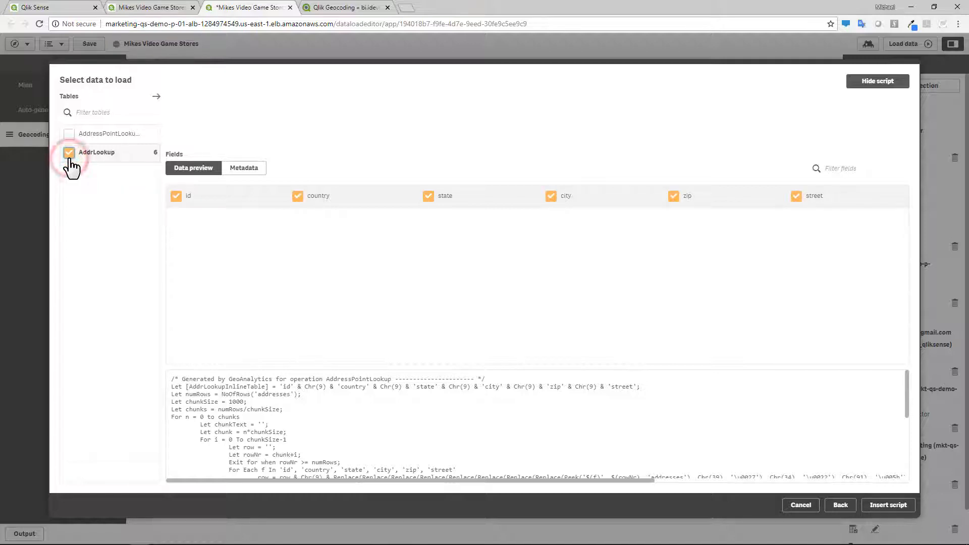
click(69, 154)
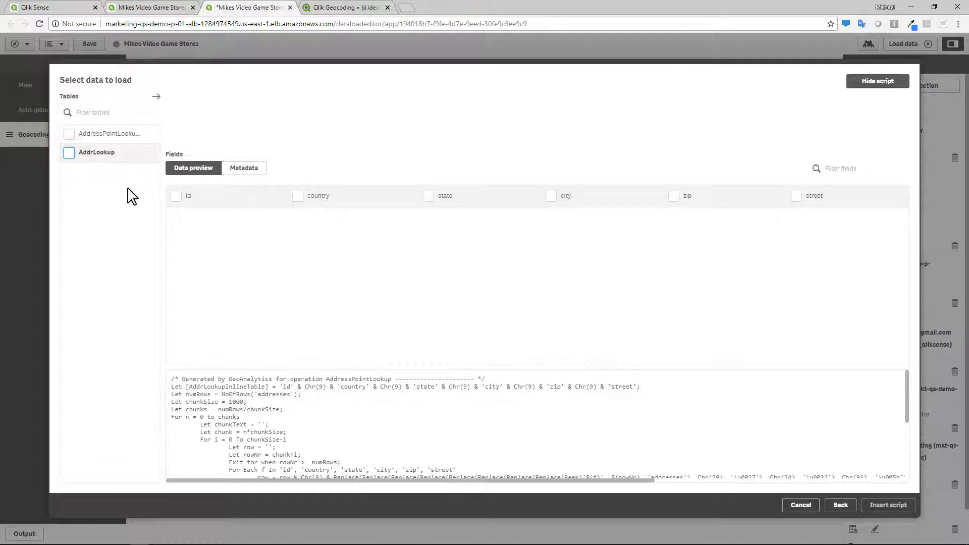
click(86, 133)
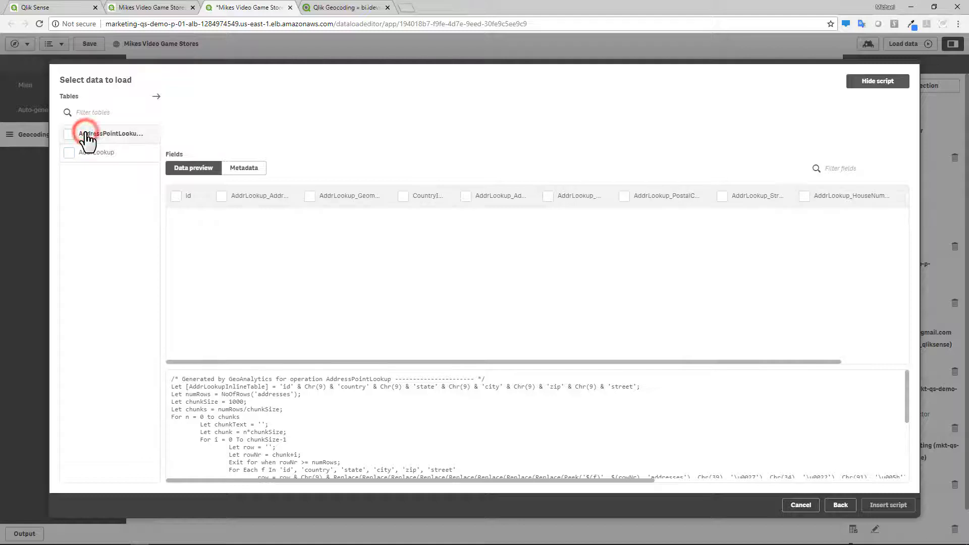
click(70, 134)
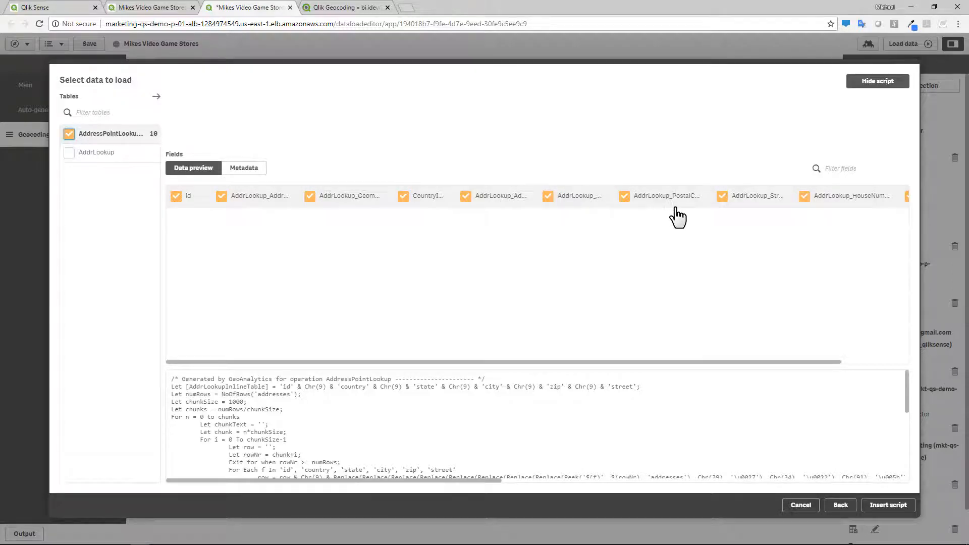
click(888, 506)
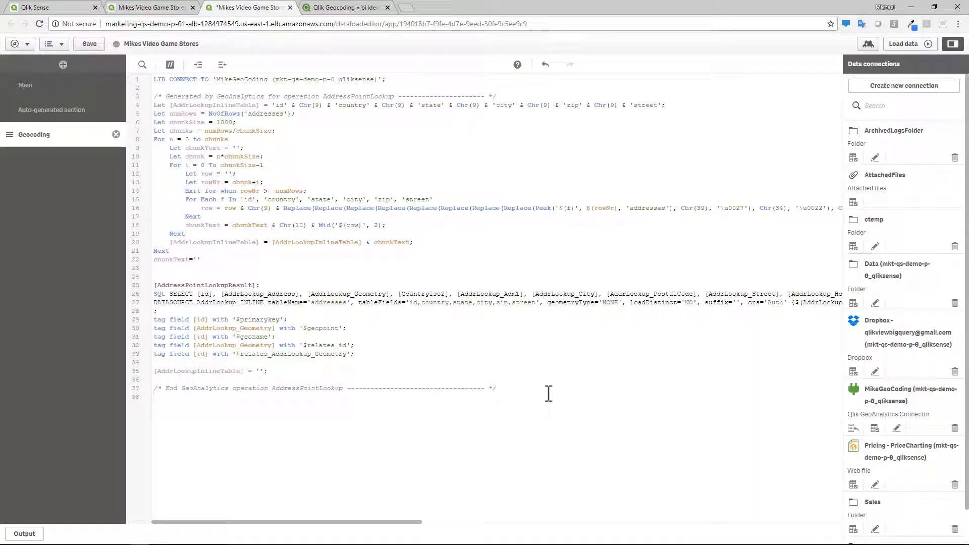
- Clear the whole script and reinsert the AddressPointLookup script with its result table from the GeoAnalytics connector
drag(548, 393, 143, 81)
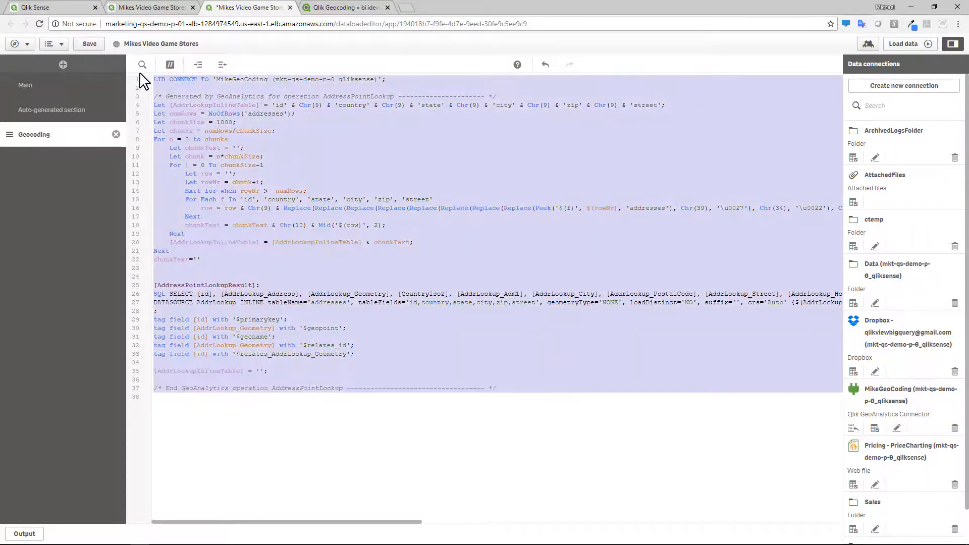
key(Delete)
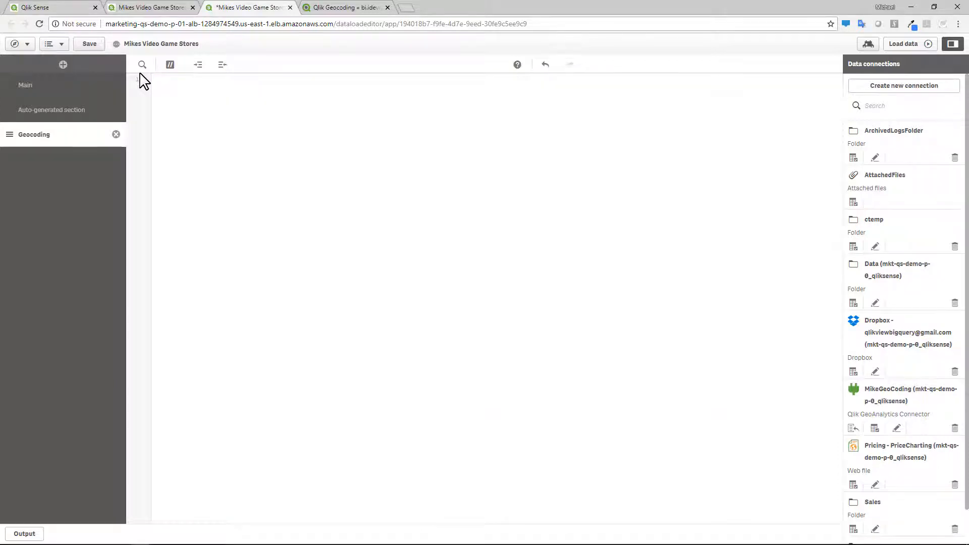
click(876, 429)
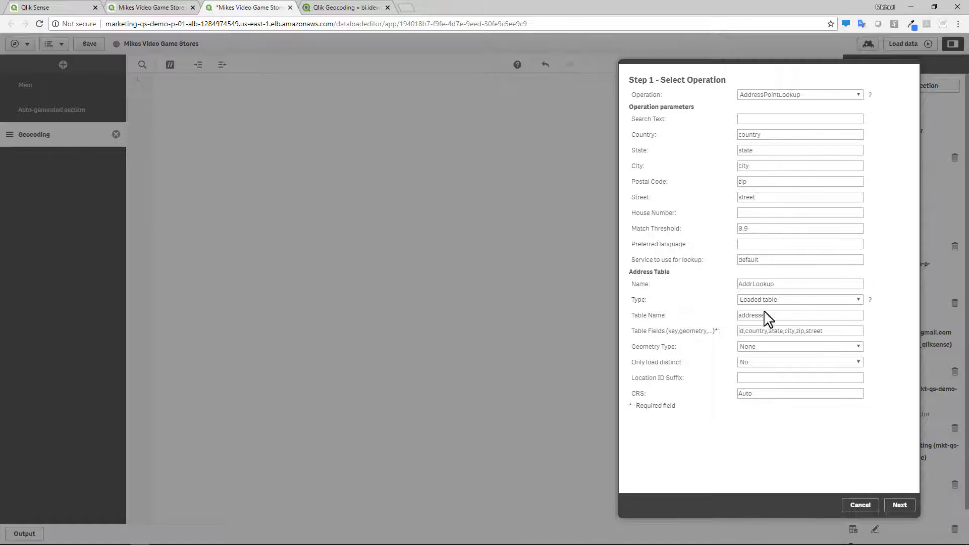
click(898, 505)
click(70, 134)
click(873, 506)
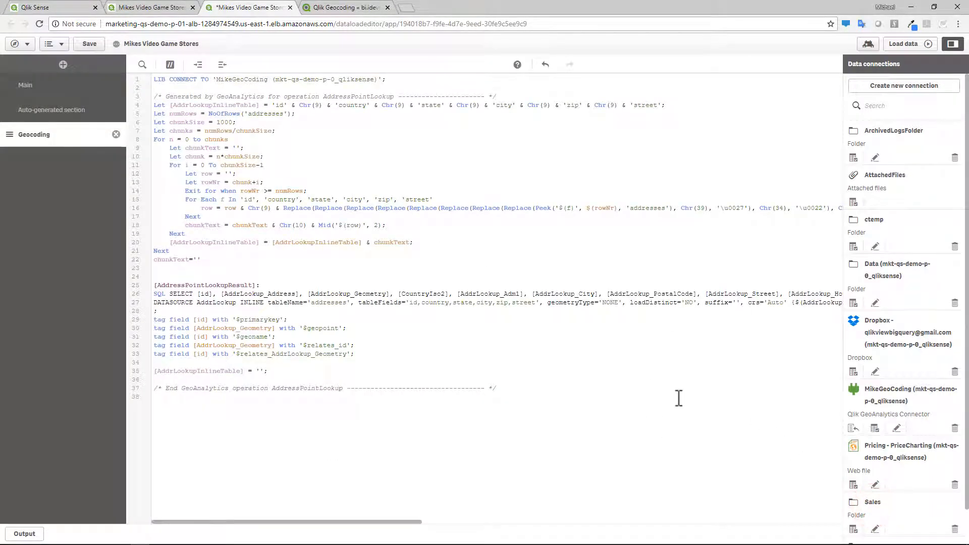
- Run the data load and close the load progress dialog
click(875, 428)
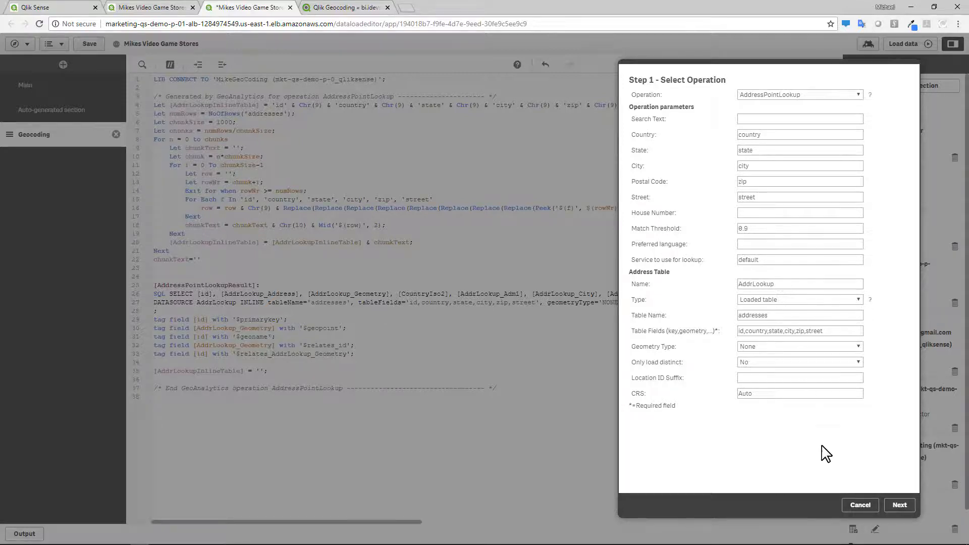
click(859, 505)
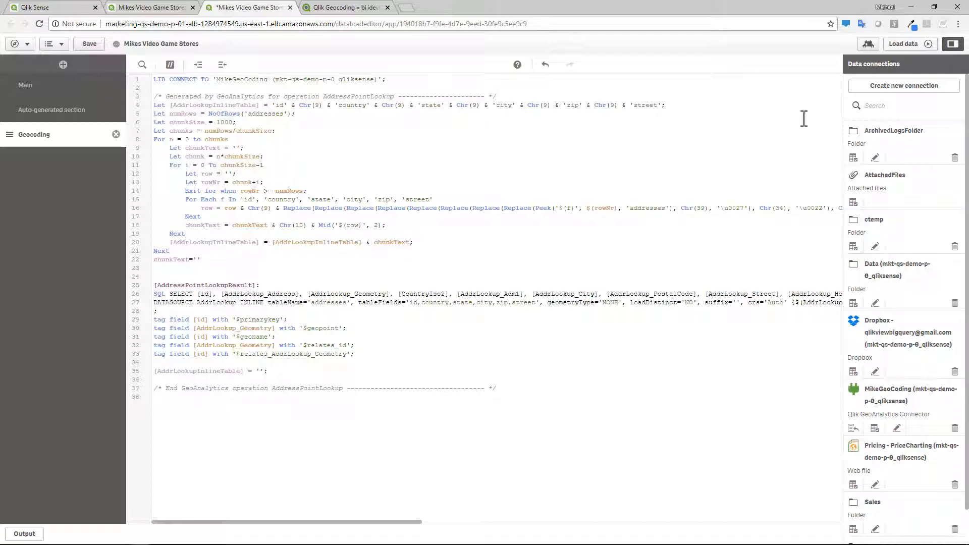
click(892, 49)
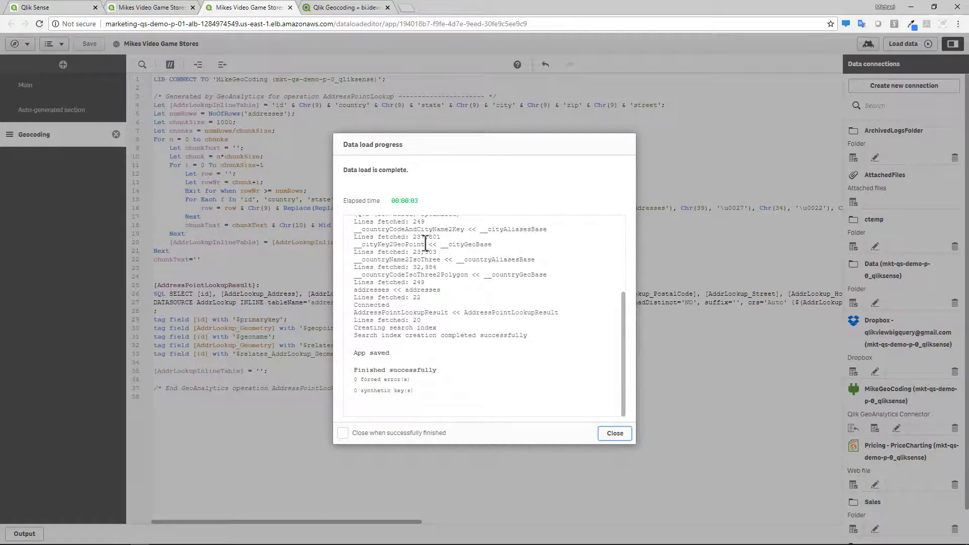
click(615, 433)
- Open the data model viewer and preview the addresses and AddressPointLookupResult tables
click(22, 44)
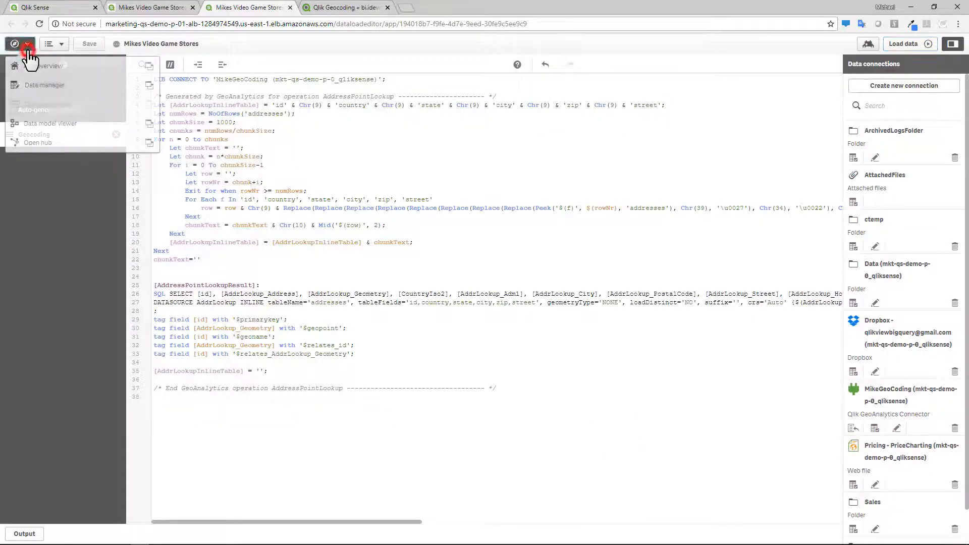
click(145, 130)
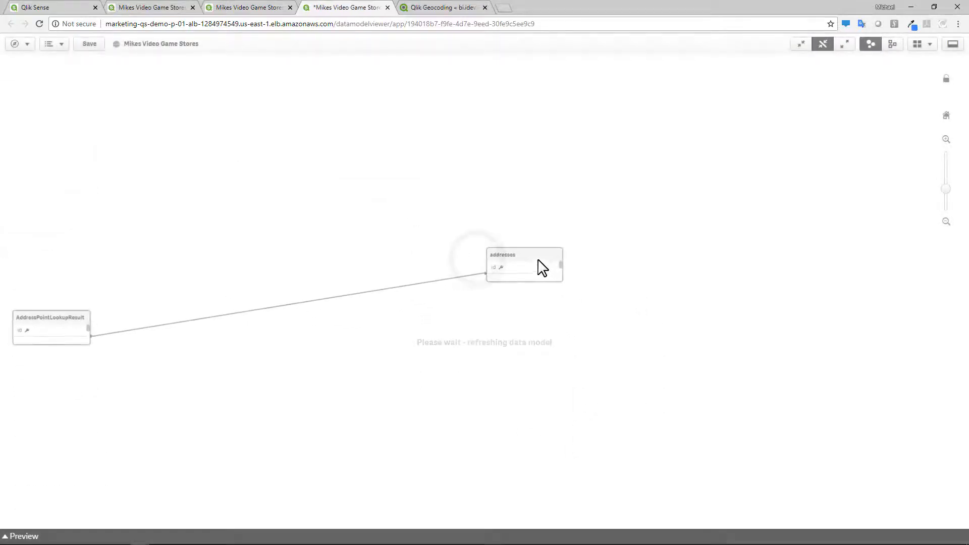
click(508, 244)
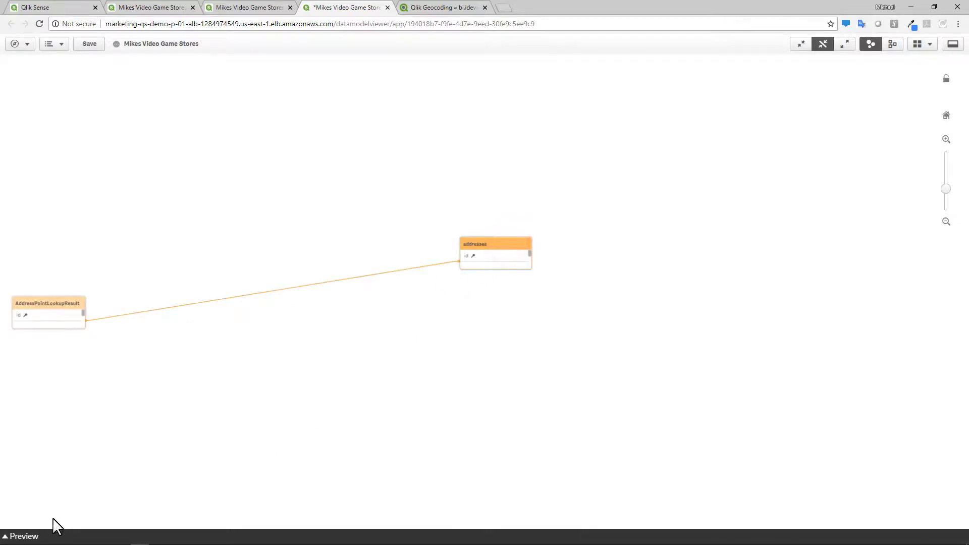
click(32, 536)
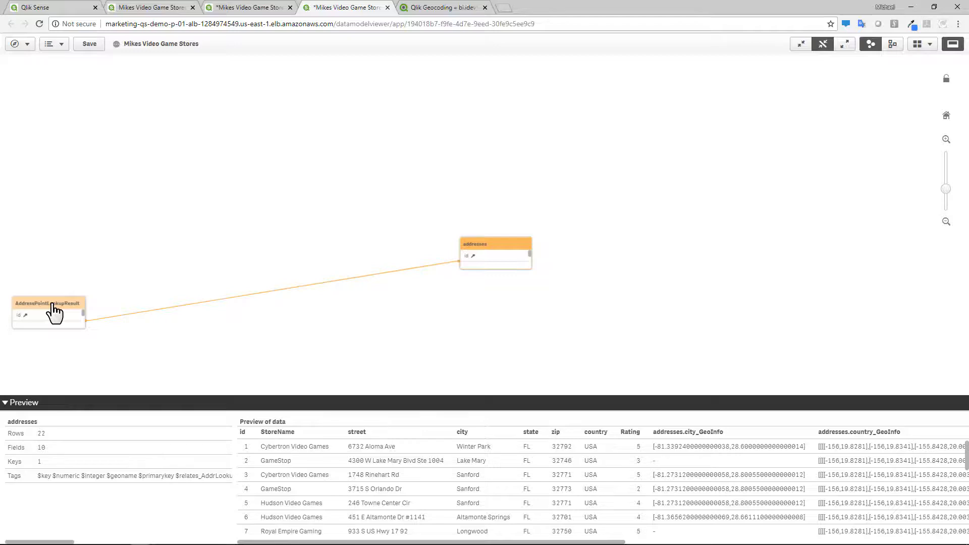
click(53, 311)
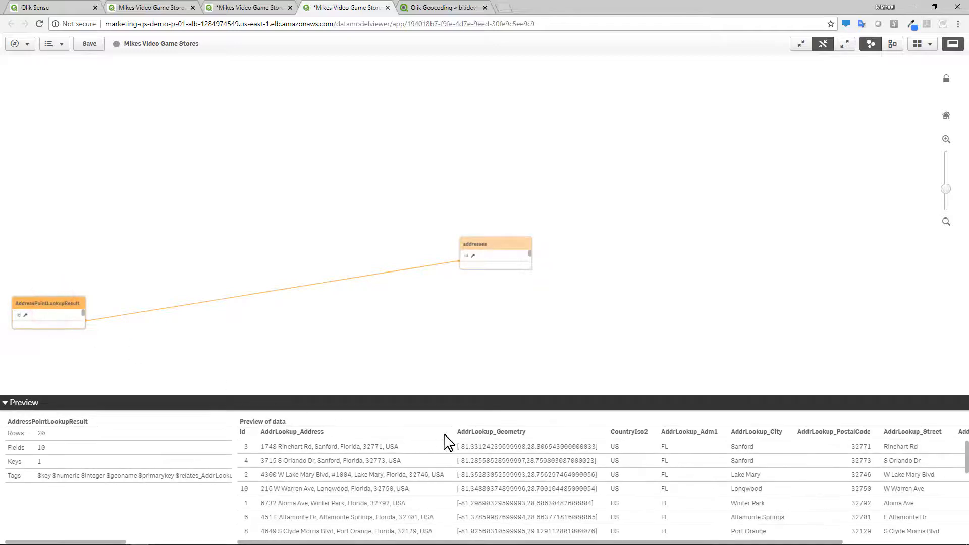
drag(404, 543, 530, 542)
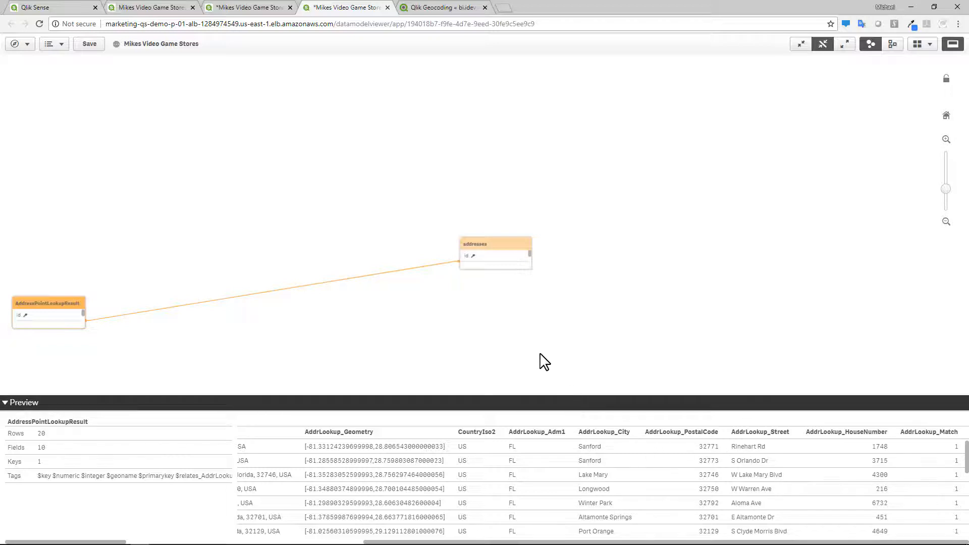
- Leave the data model viewer and open My new sheet from the app overview
click(28, 44)
click(48, 67)
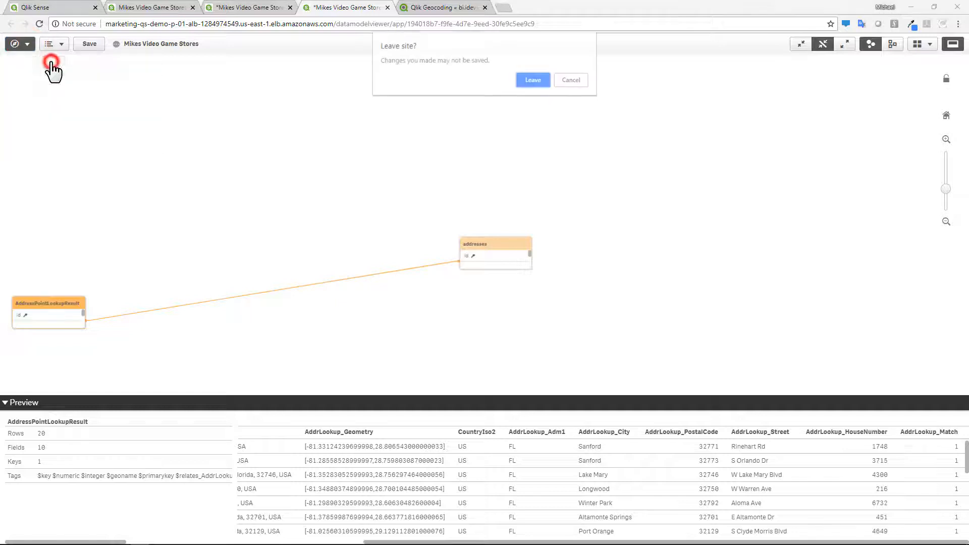
click(530, 79)
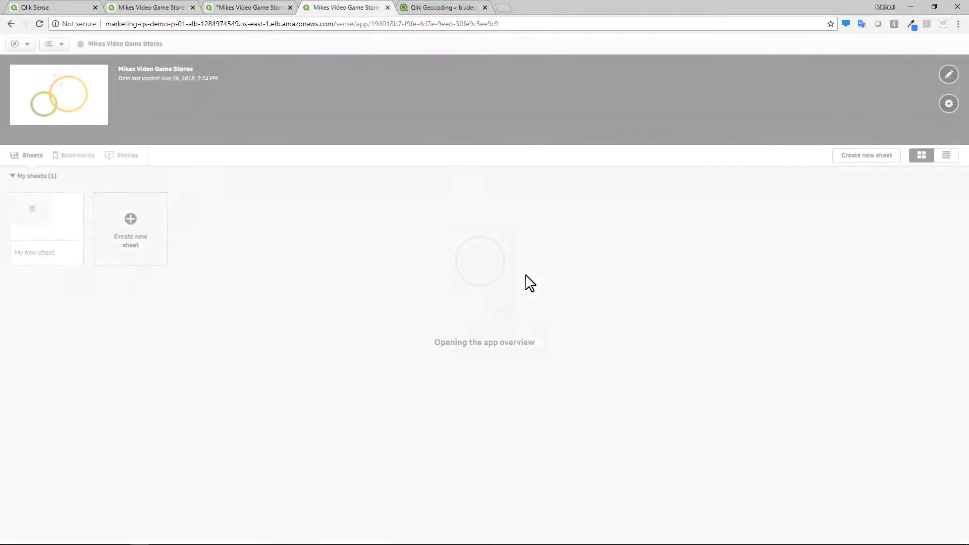
click(65, 238)
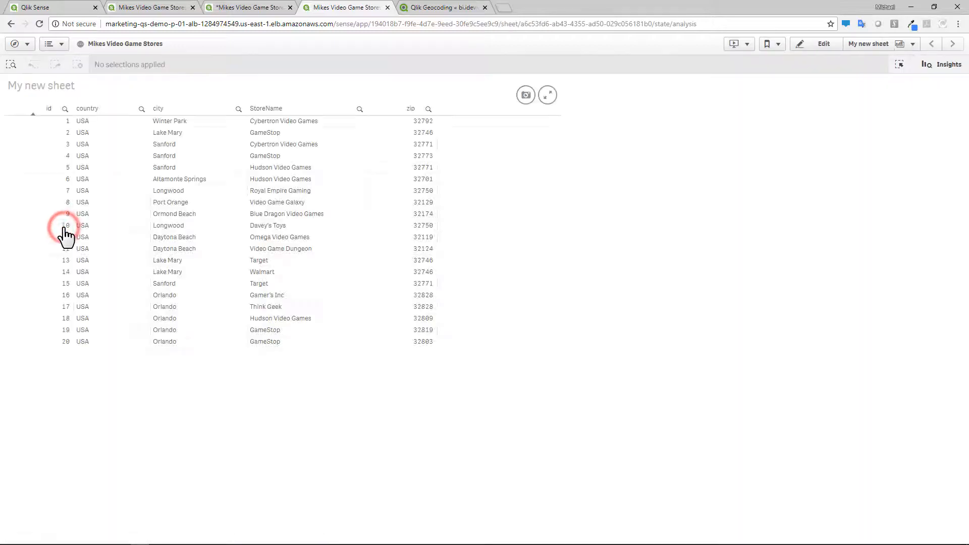
- Edit the sheet and shrink the store table to about half its width
click(820, 48)
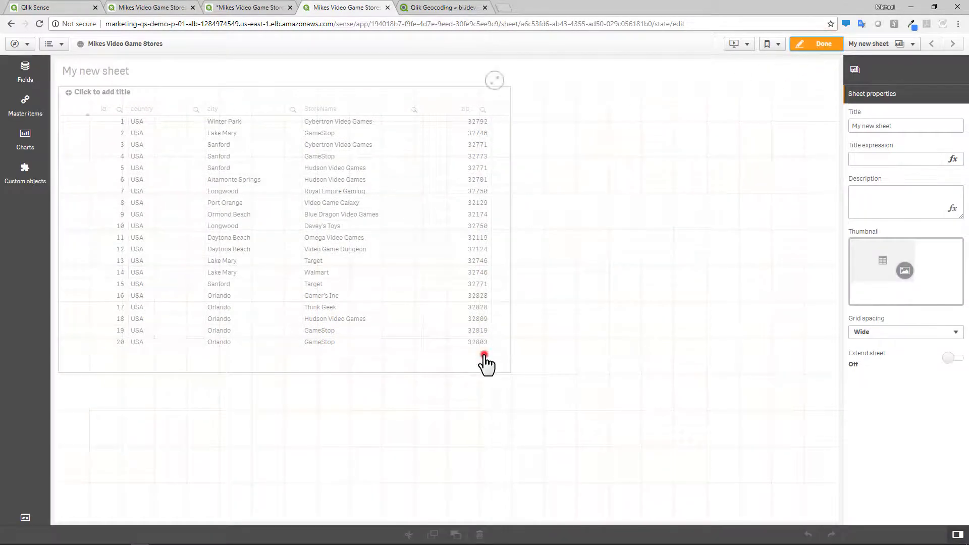
click(484, 353)
drag(508, 372, 359, 316)
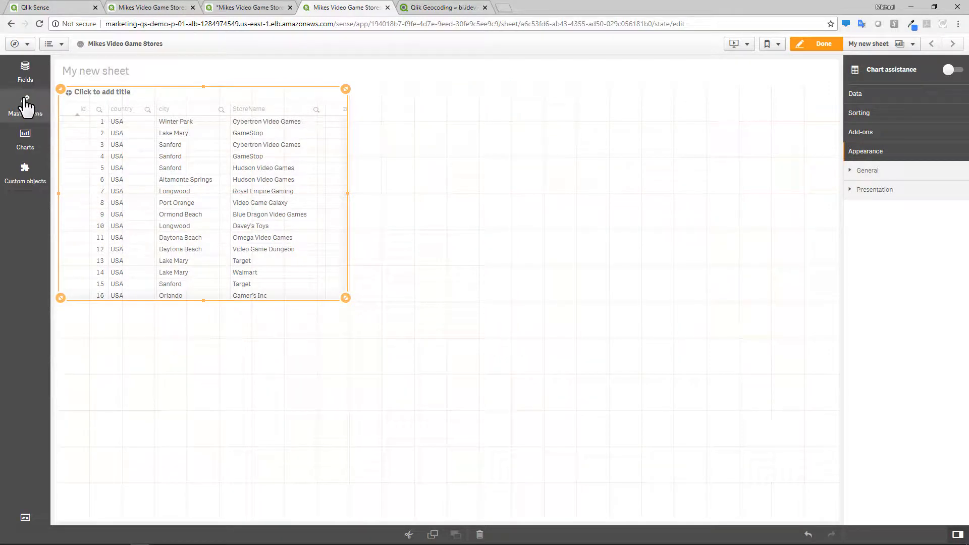
- Add a standard Map chart beside the table and delete it
click(25, 137)
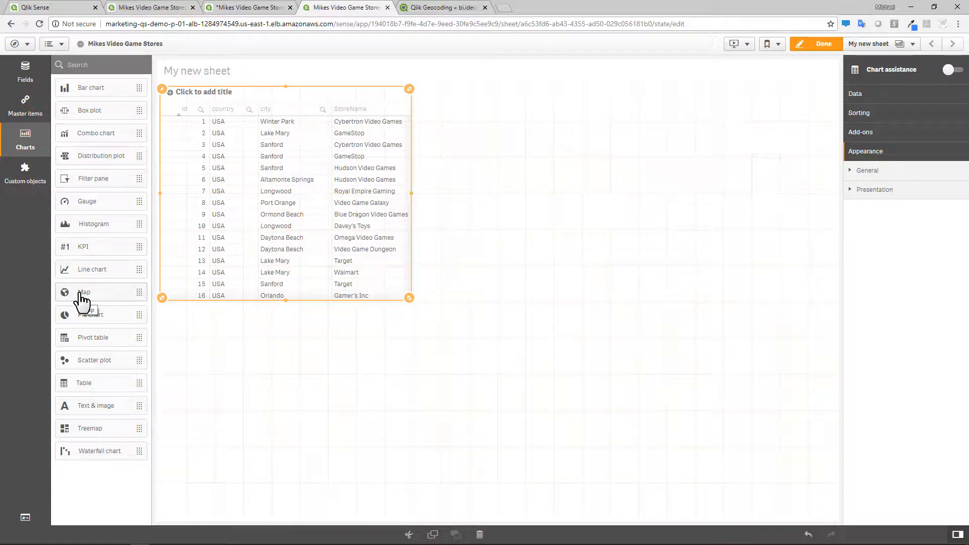
drag(81, 298, 581, 341)
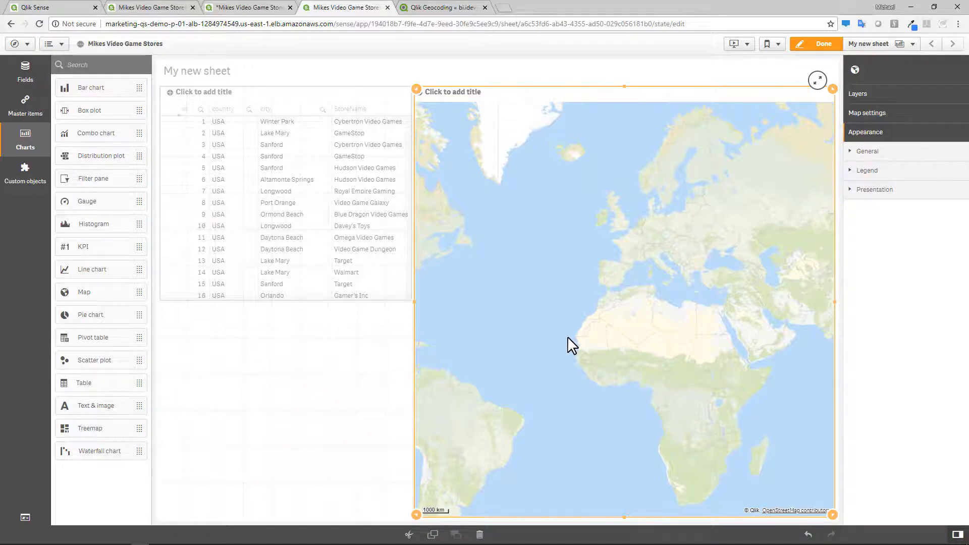
right_click(567, 336)
click(588, 333)
- Place a GeoAnalytics Map object to the right of the table
click(26, 172)
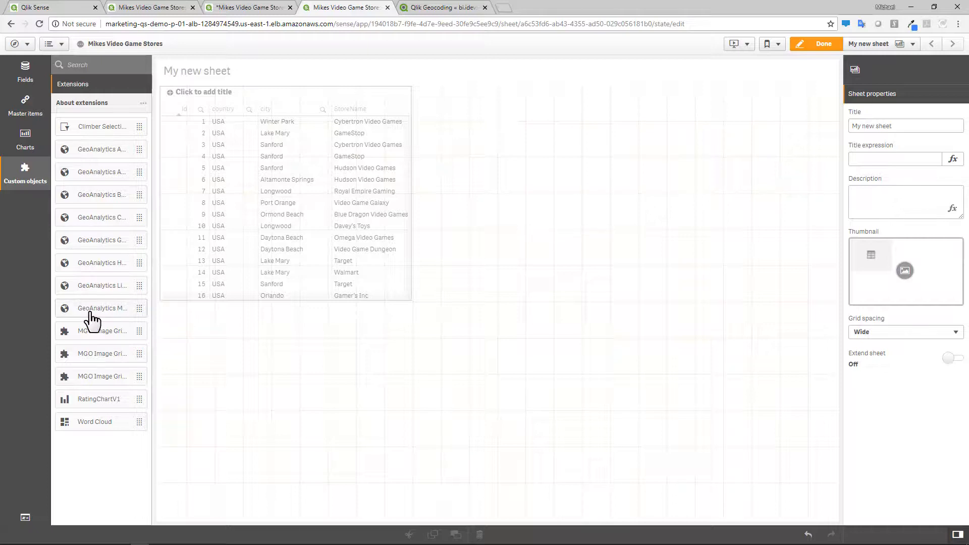
drag(92, 313, 612, 261)
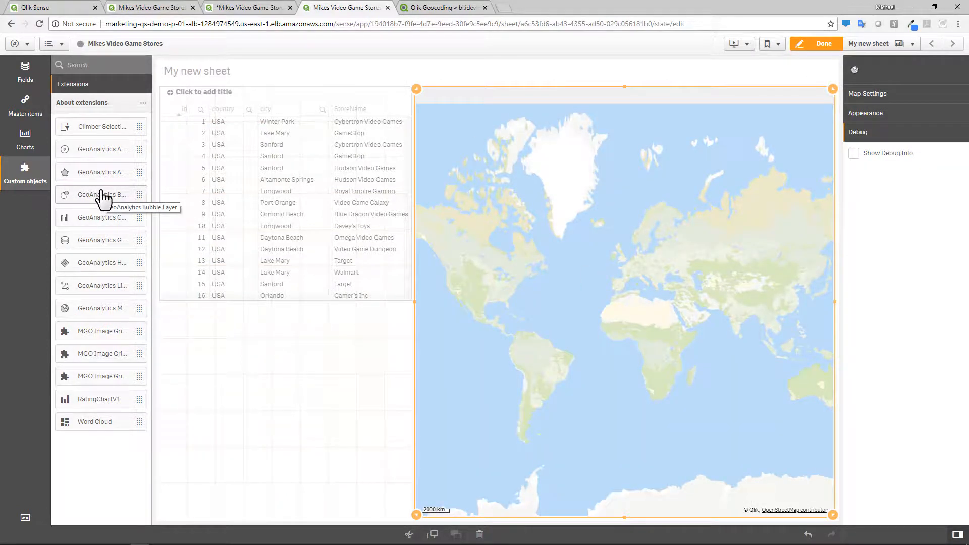
- Add a GeoAnalytics Bubble Layer below the table with AddrLookup_Geometry as its dimension
drag(101, 197, 290, 462)
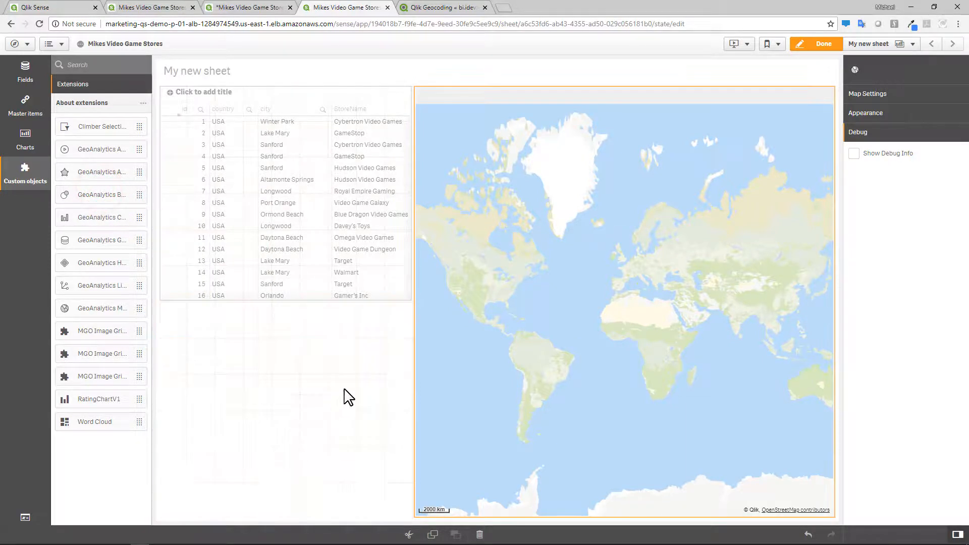
drag(408, 308, 395, 423)
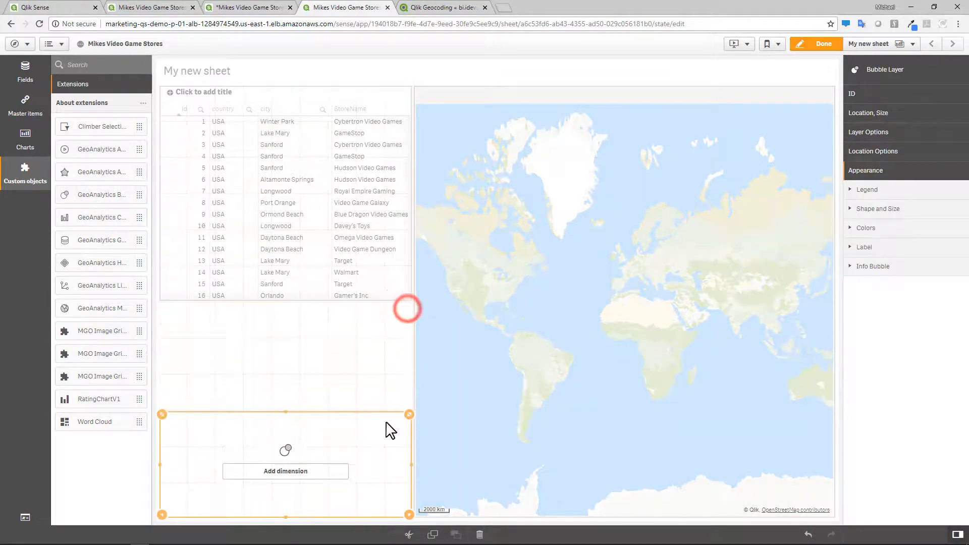
click(334, 477)
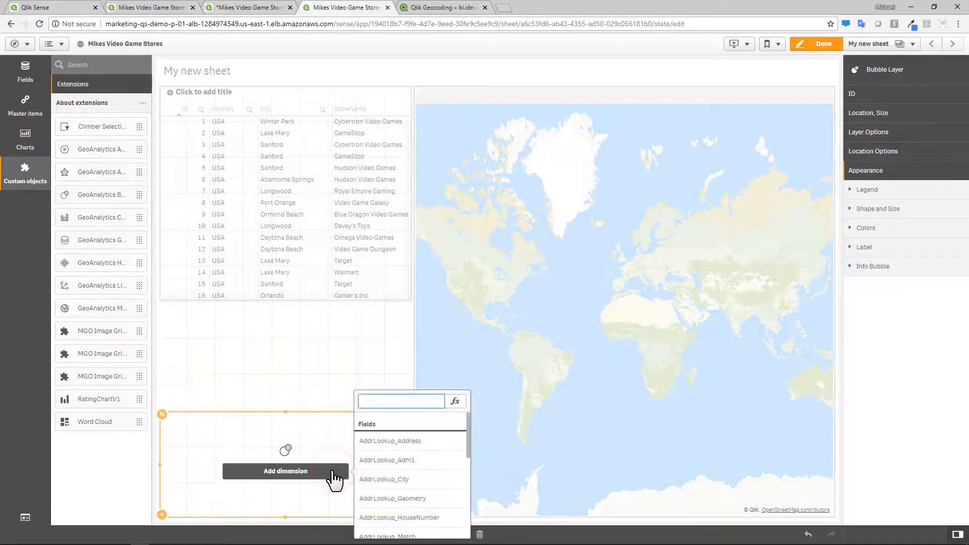
scroll(379, 472, down, 2)
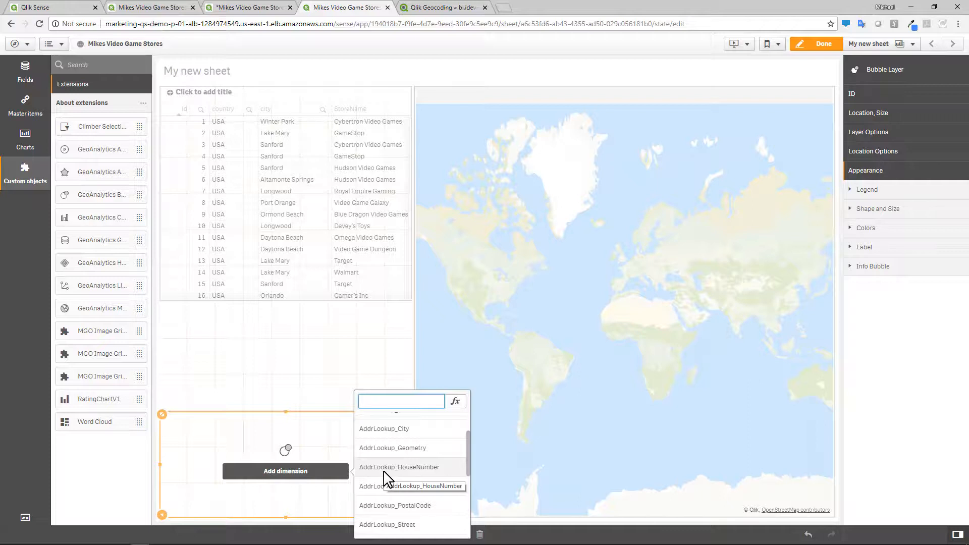
click(451, 454)
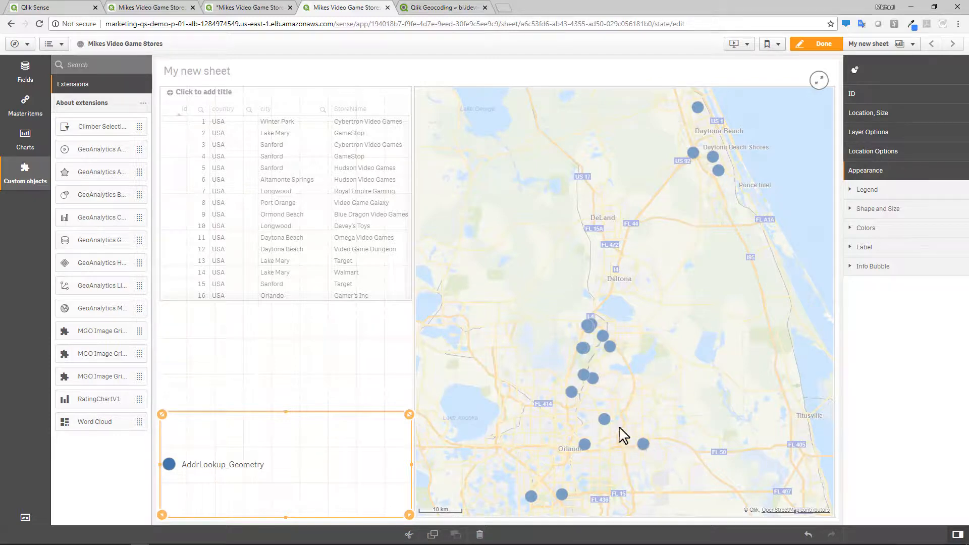
- Zoom into the map to inspect the plotted store locations
mouse_move(598, 329)
scroll(651, 338, up, 1)
mouse_move(562, 376)
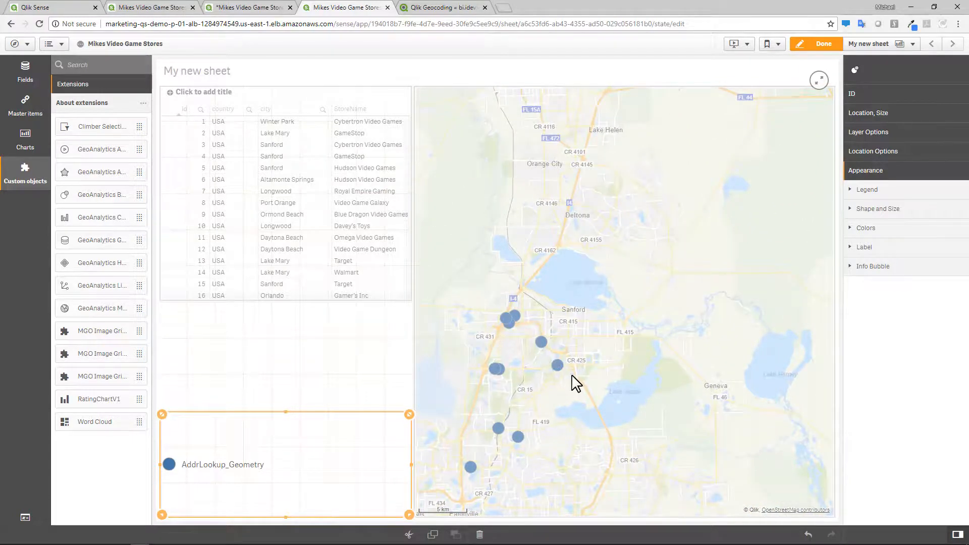
scroll(575, 384, up, 1)
scroll(535, 364, up, 5)
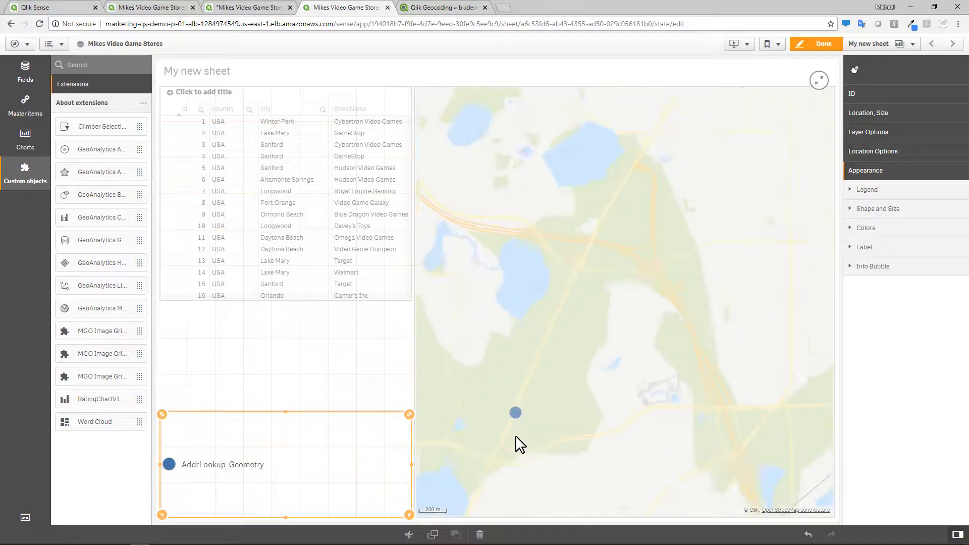
- Zoom and pan the GeoAnalytics map in edit and analysis modes to examine the spread of store locations
click(514, 435)
scroll(518, 455, up, 2)
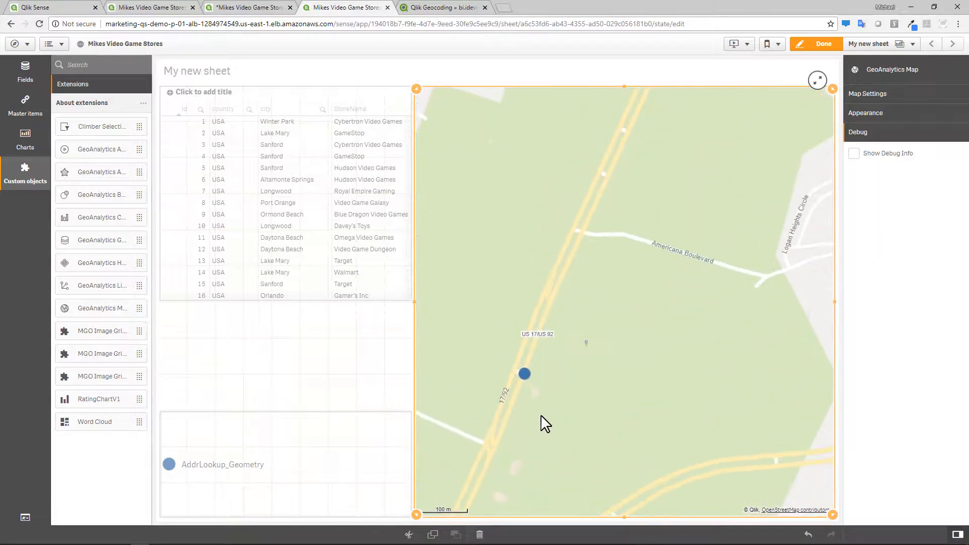
mouse_move(533, 389)
scroll(546, 392, down, 5)
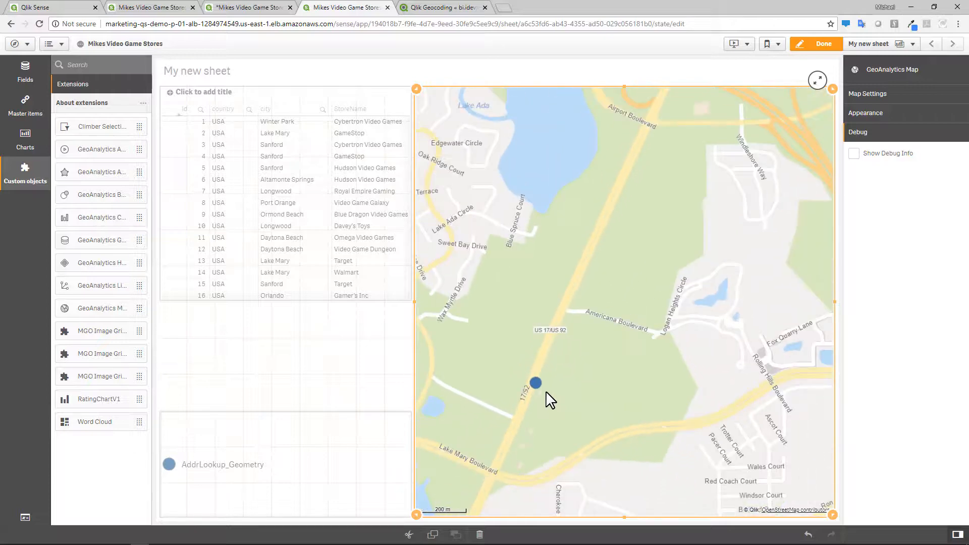
scroll(547, 390, down, 3)
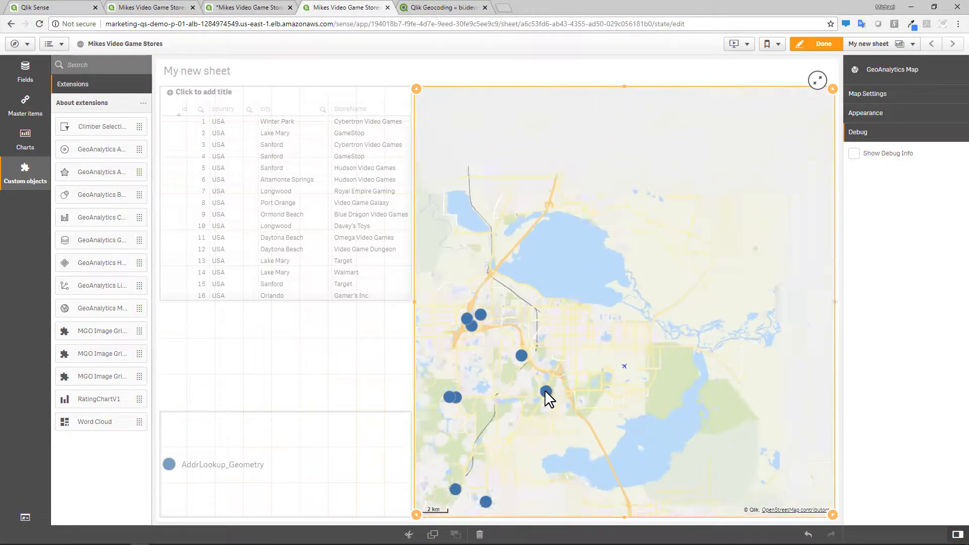
drag(574, 415, 617, 342)
click(809, 44)
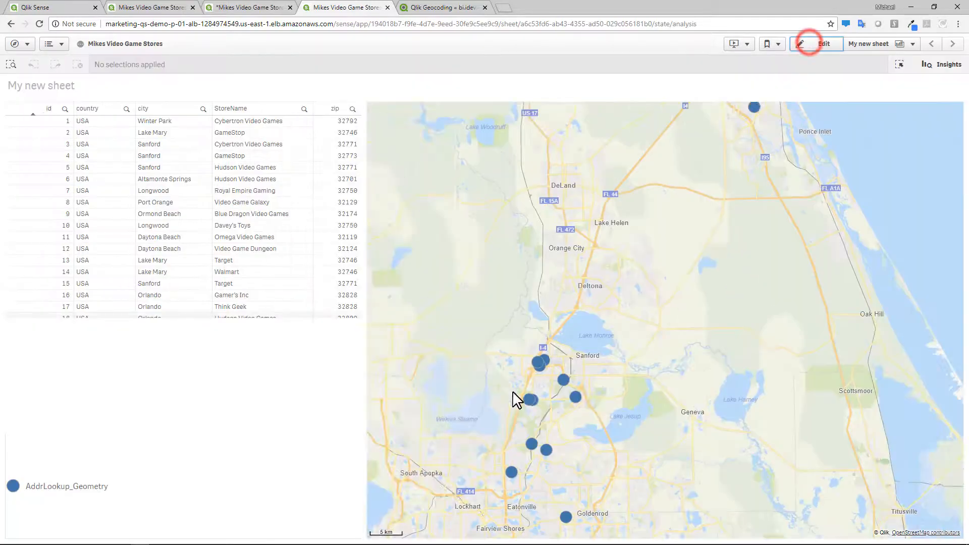
scroll(650, 422, up, 3)
scroll(676, 352, up, 5)
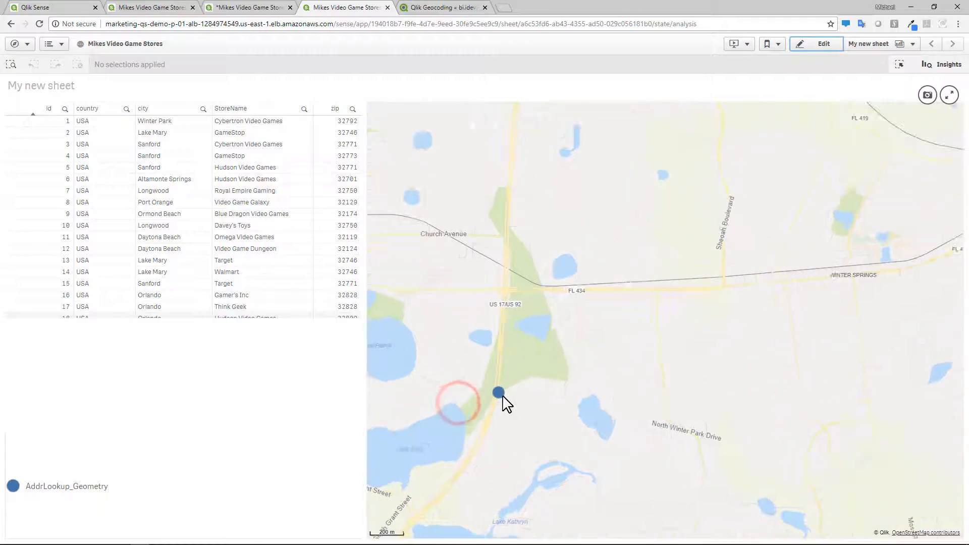
scroll(504, 402, up, 2)
scroll(501, 396, down, 5)
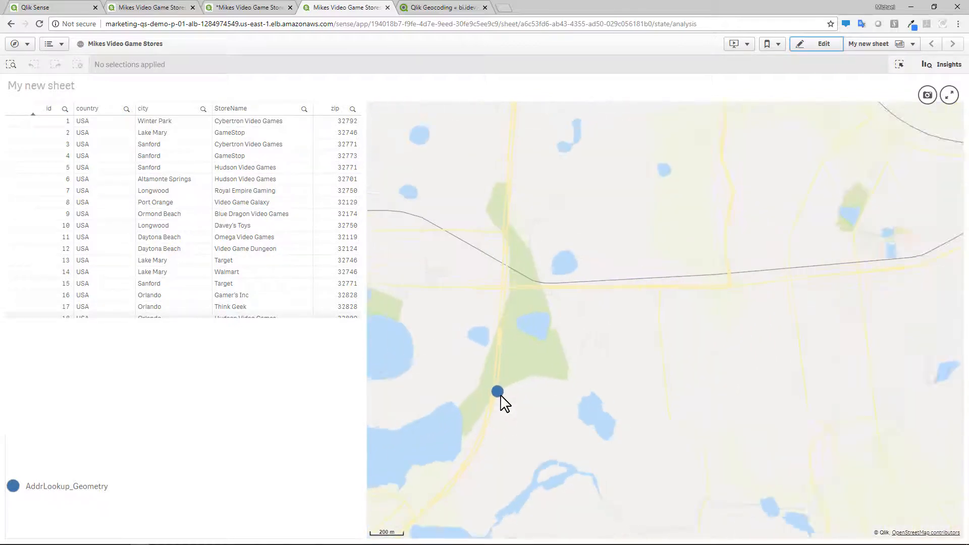
scroll(501, 395, down, 4)
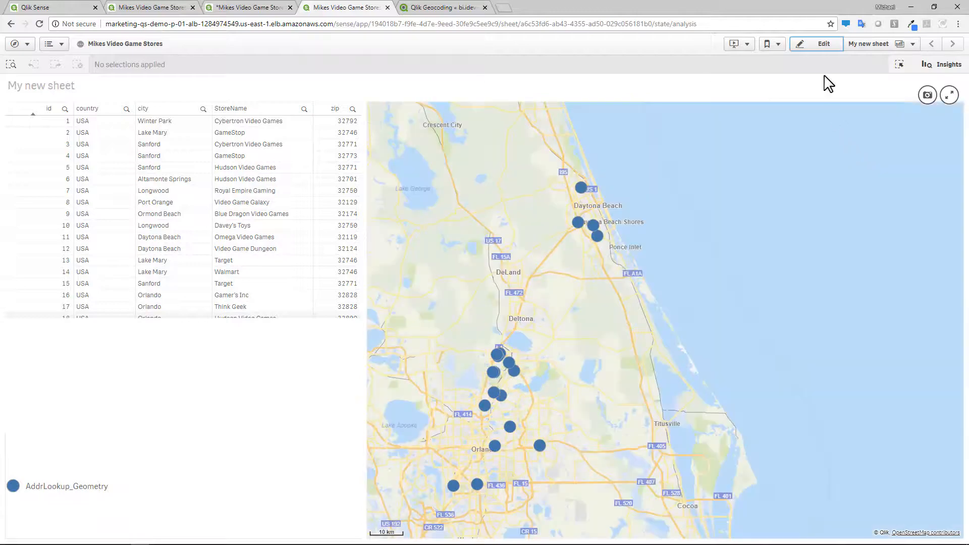
click(824, 44)
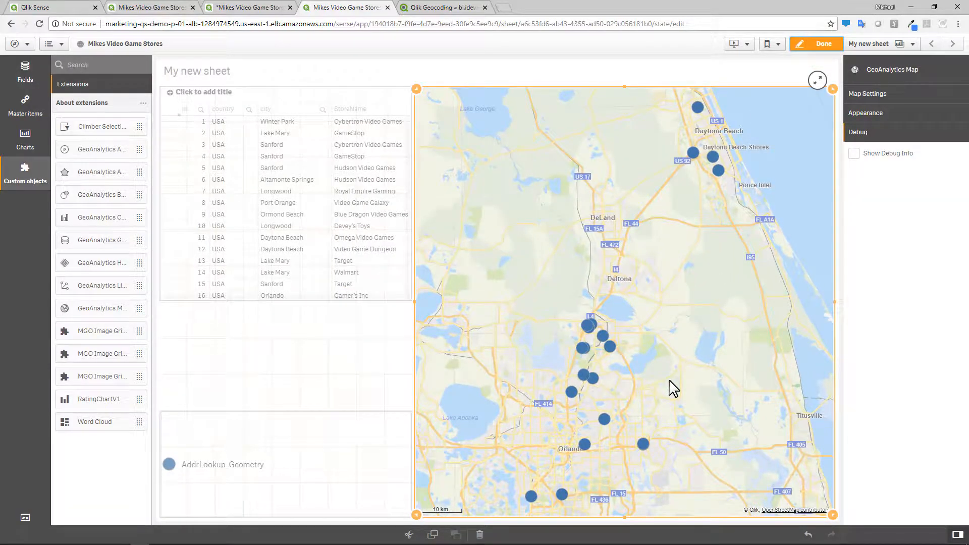
- Change the bubble layer's shape to Squares
click(867, 117)
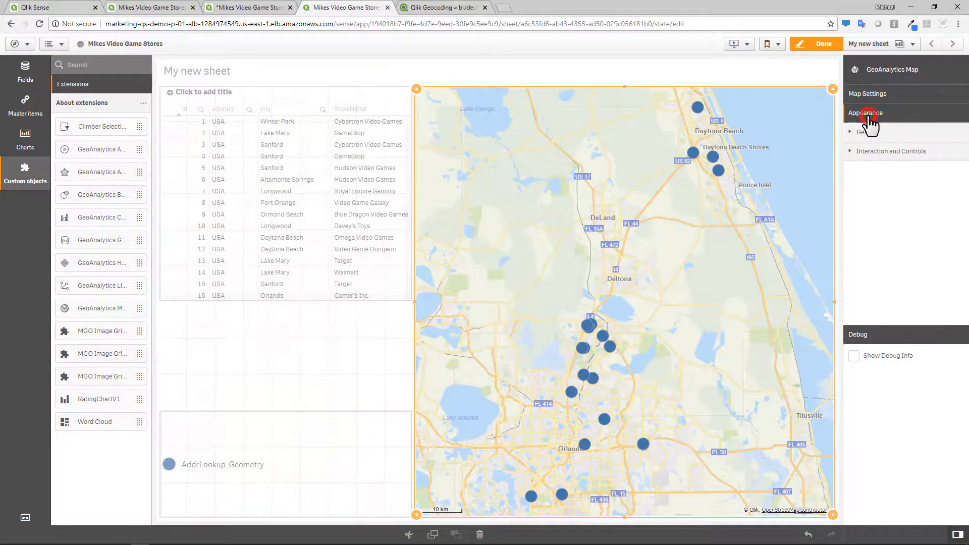
click(386, 430)
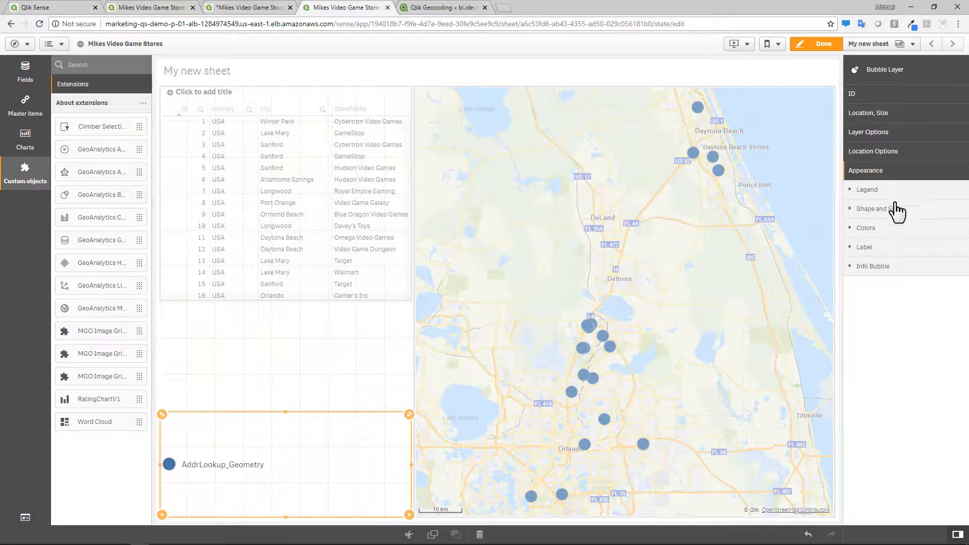
click(896, 209)
click(895, 242)
click(878, 273)
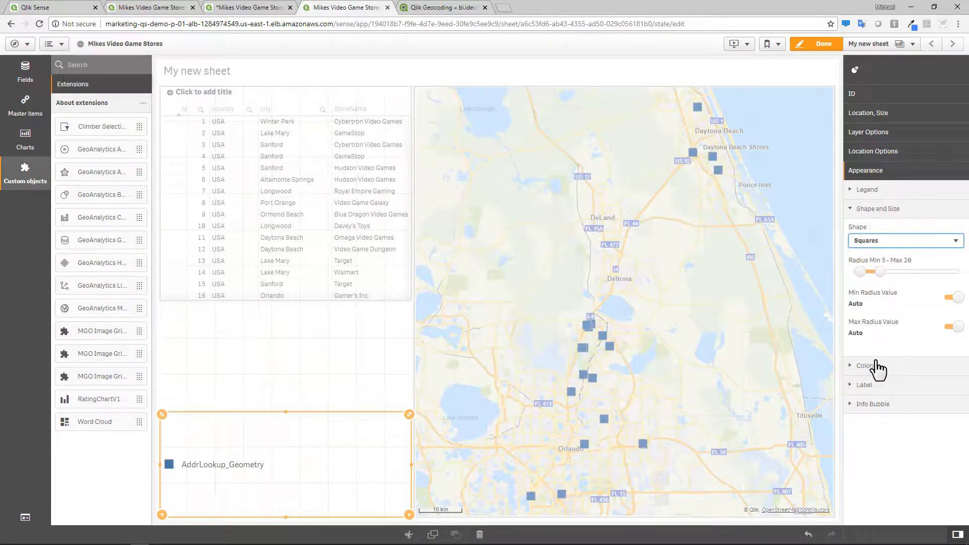
- Switch the bubble layer's colours to a custom single yellow colour
click(876, 366)
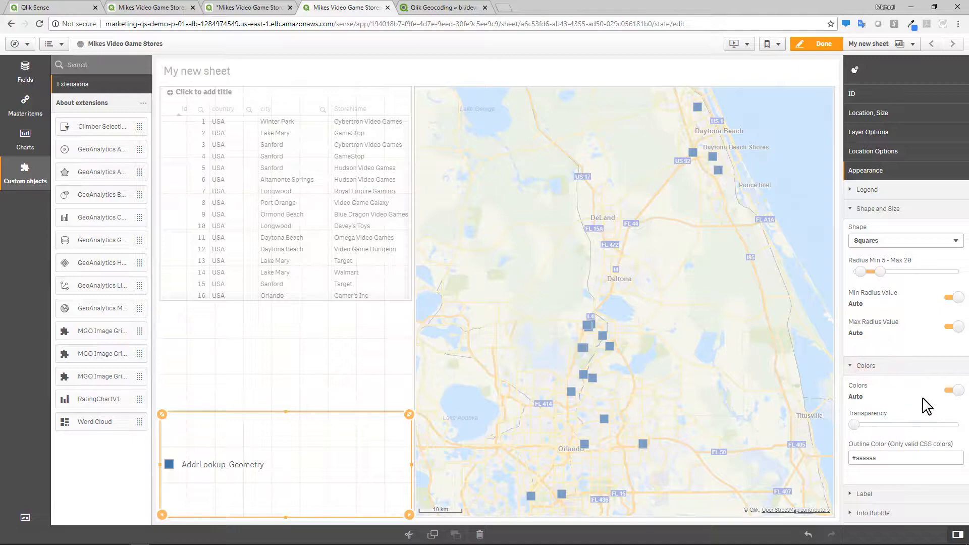
click(954, 391)
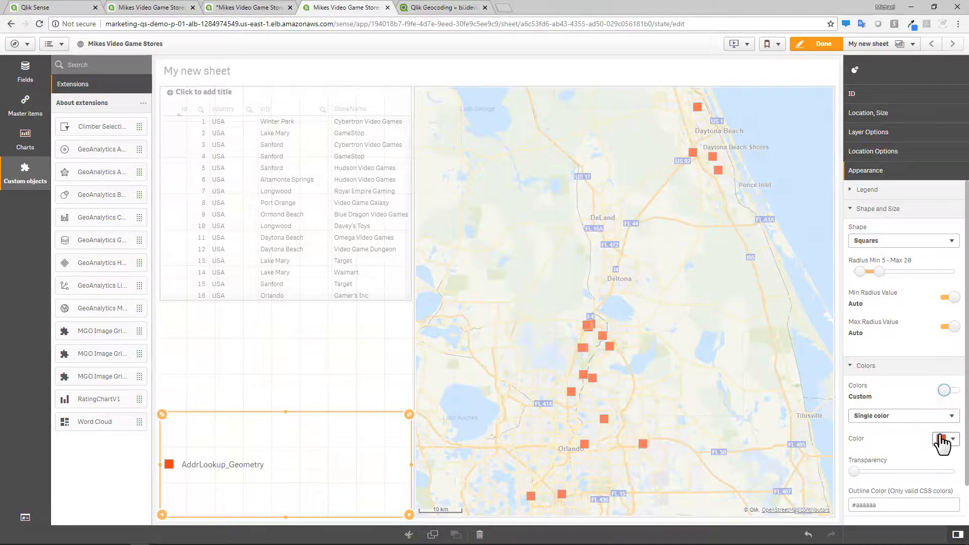
click(942, 441)
click(915, 349)
click(913, 453)
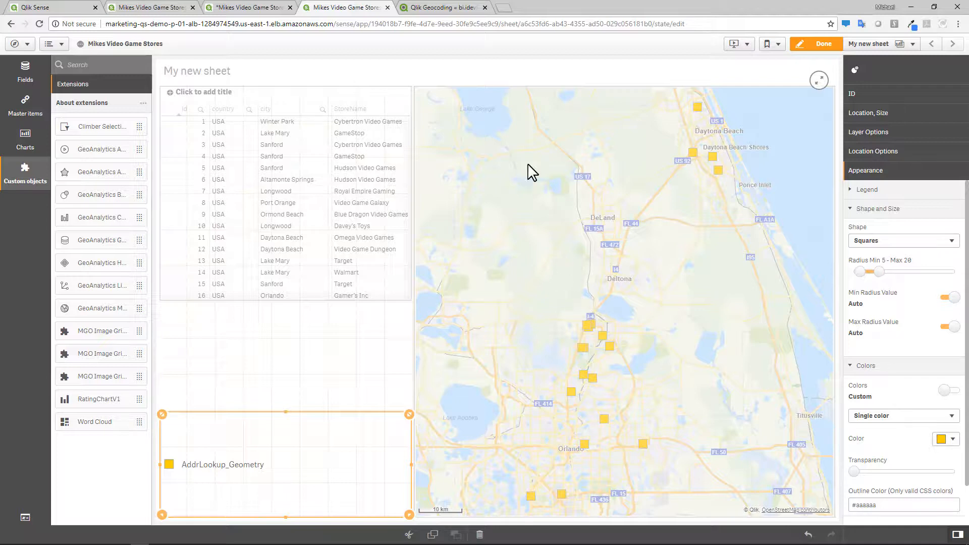
- Open the Qlik Geocoding Template guide and try opening the Qlik Sense template app link directly
click(460, 9)
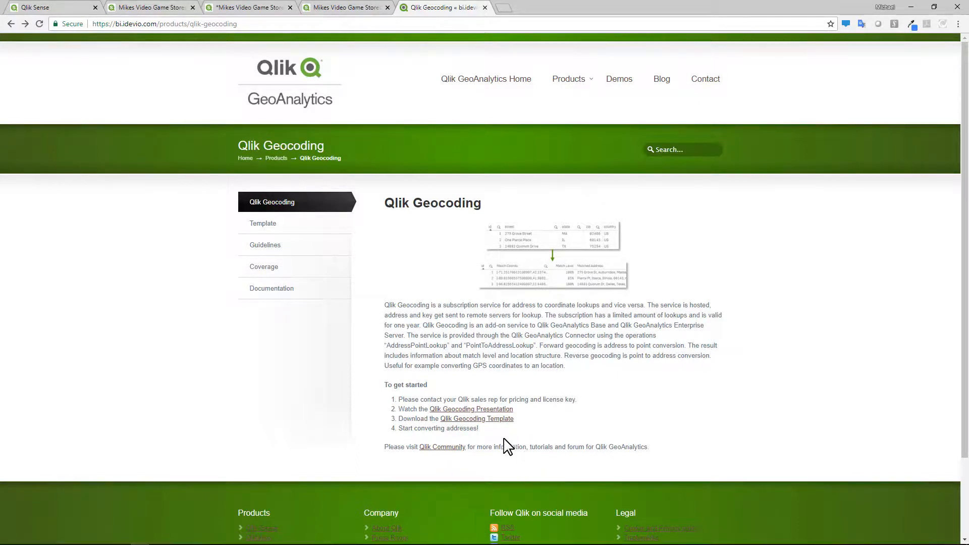
click(490, 418)
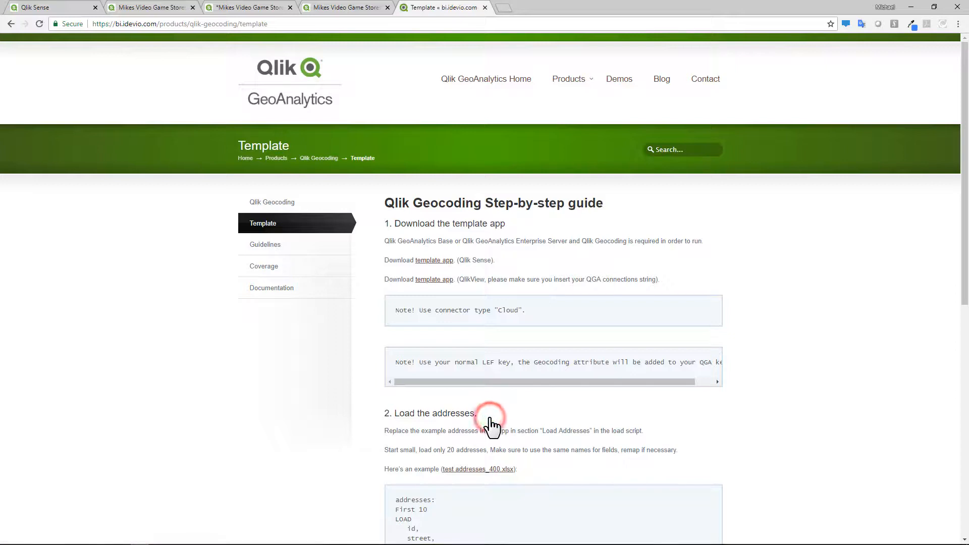
scroll(385, 391, down, 1)
scroll(384, 391, up, 1)
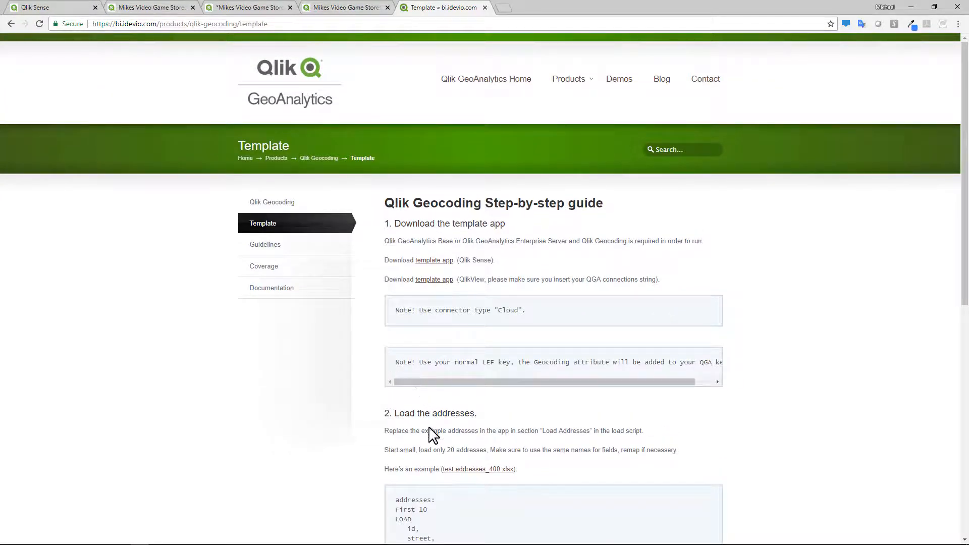
click(437, 261)
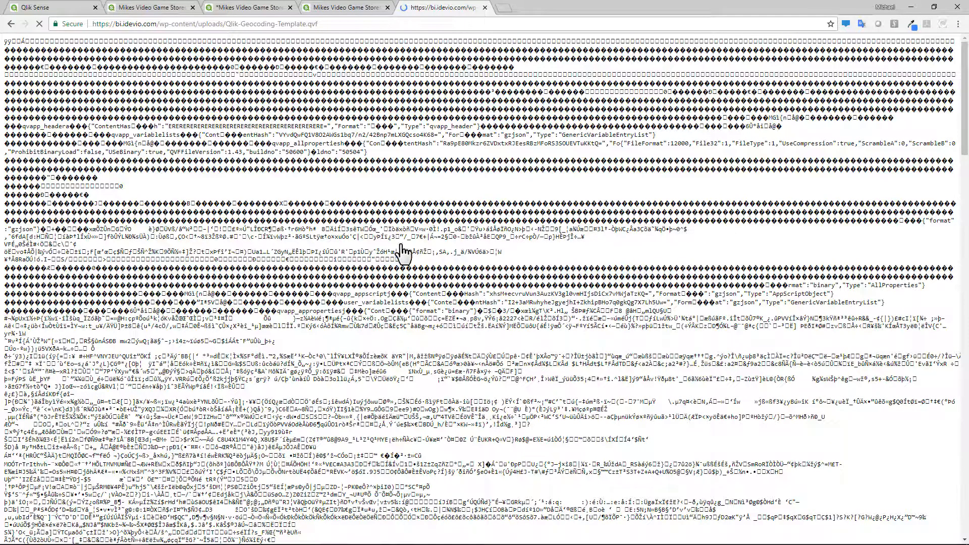
click(11, 25)
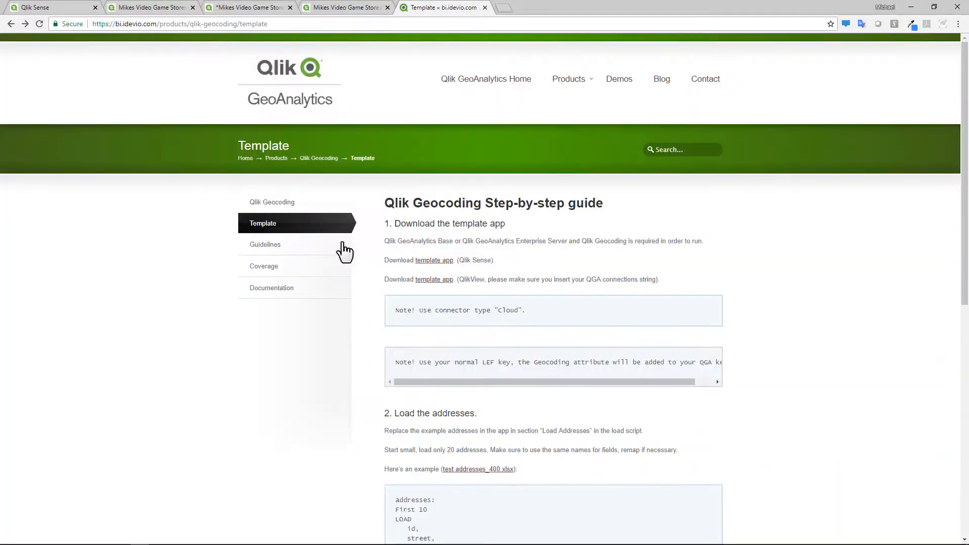
right_click(433, 262)
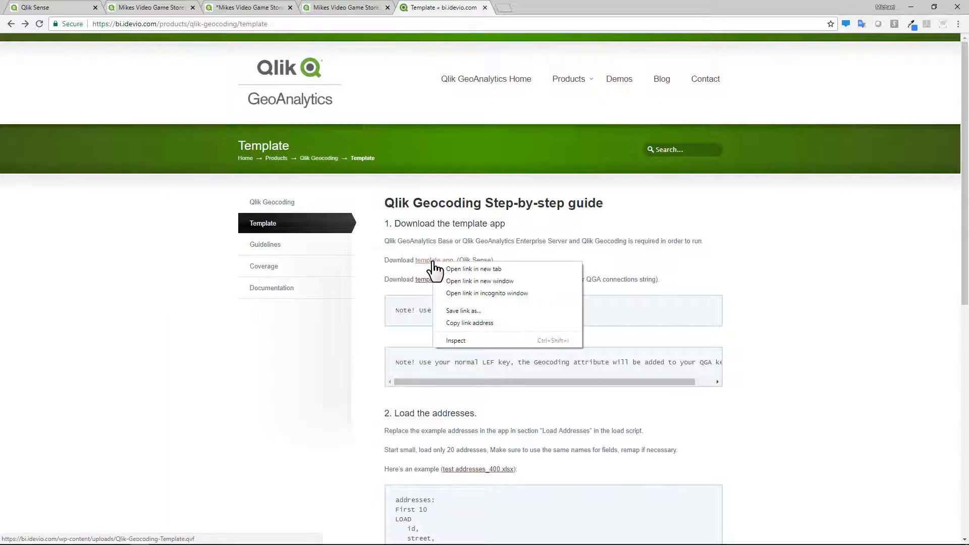
click(473, 309)
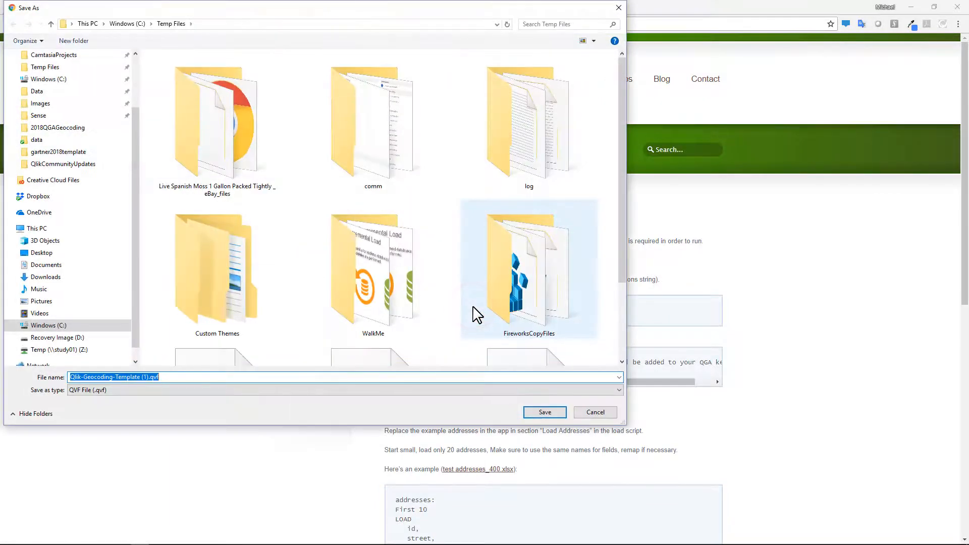
click(595, 412)
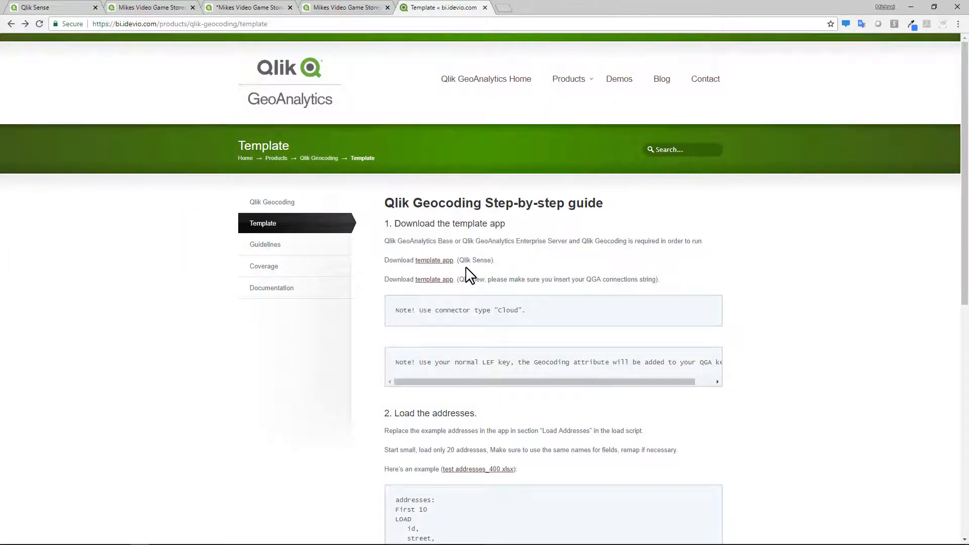
- Read through the step-by-step guide and check the Geocoding app's details in the hub
scroll(515, 389, down, 7)
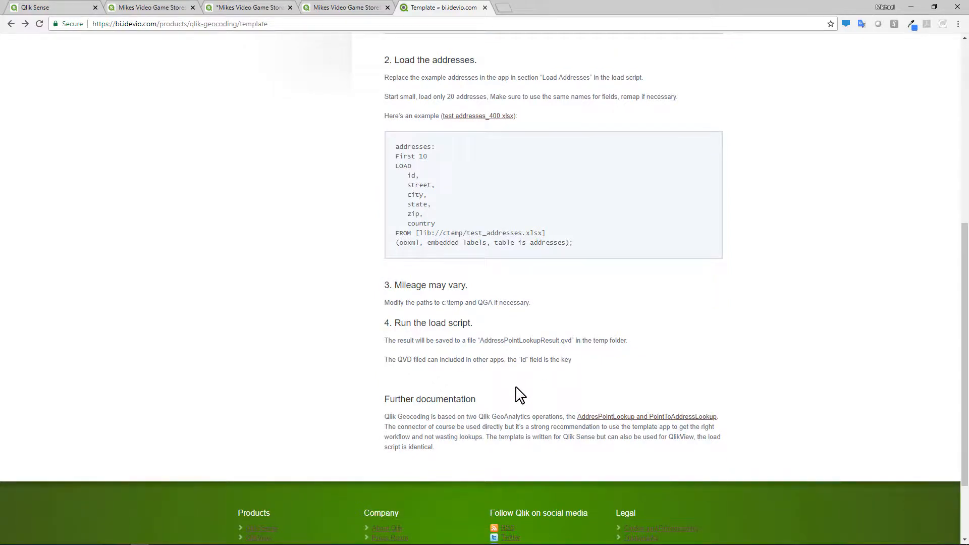
scroll(520, 394, up, 6)
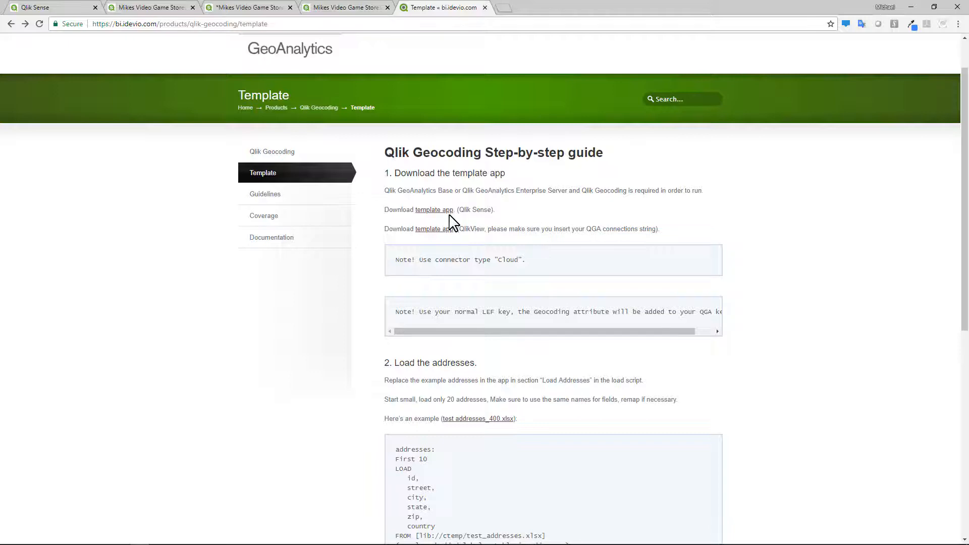
click(53, 8)
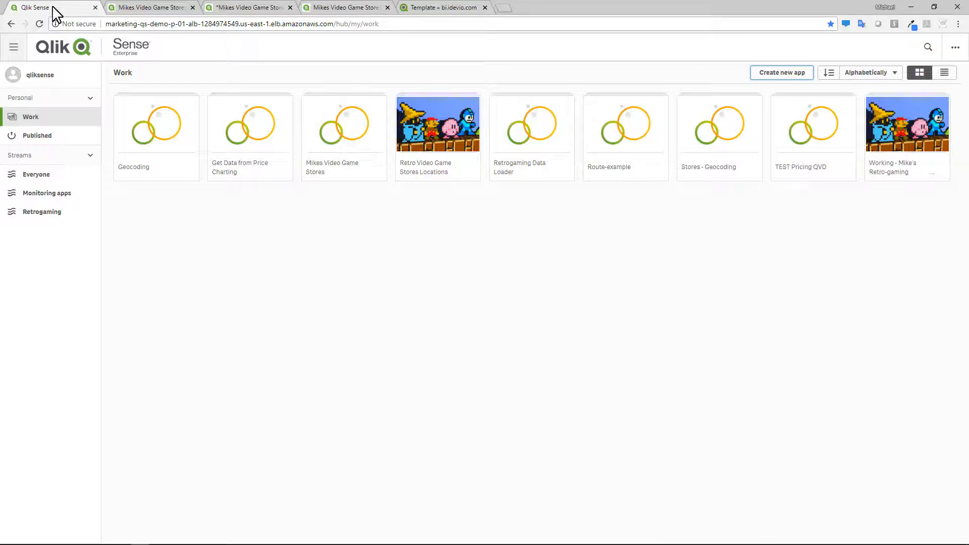
click(189, 167)
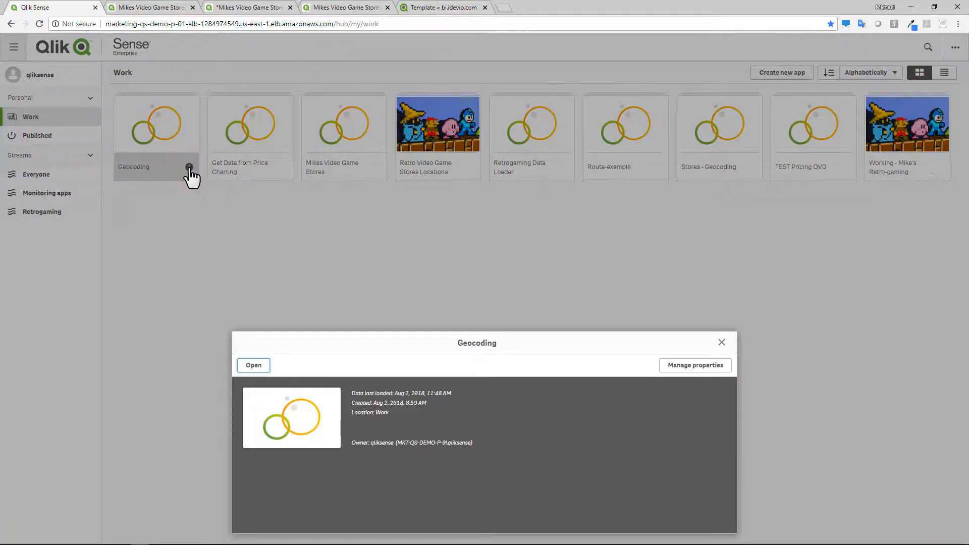
click(721, 342)
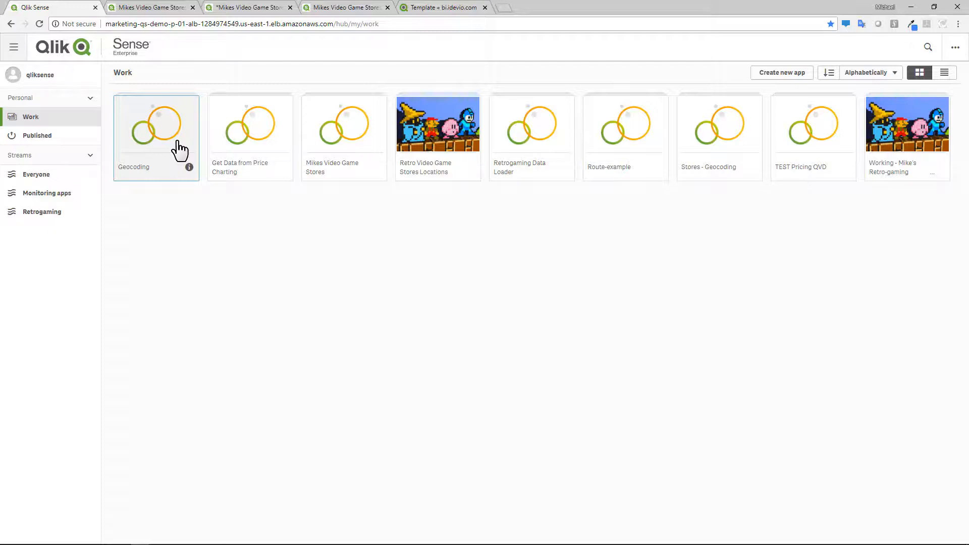
click(440, 7)
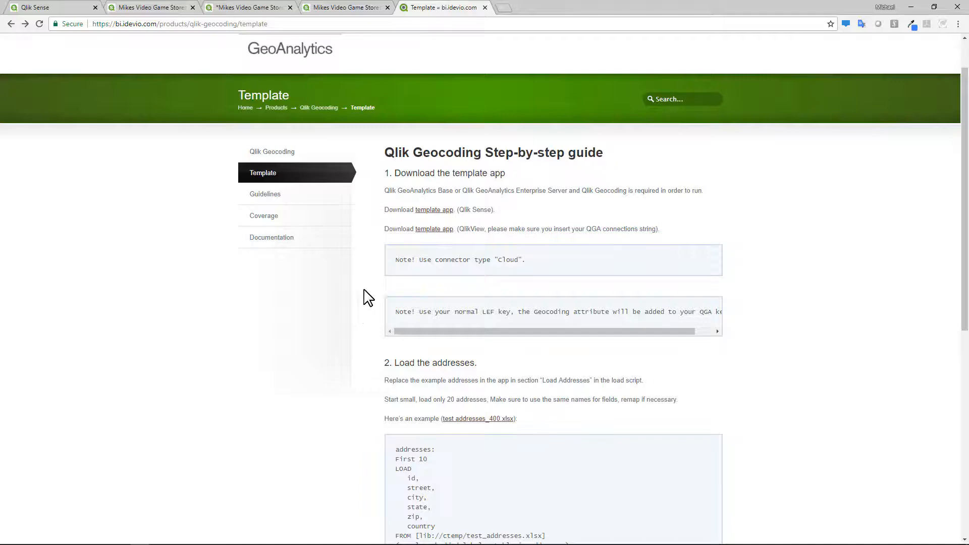
right_click(429, 210)
click(462, 258)
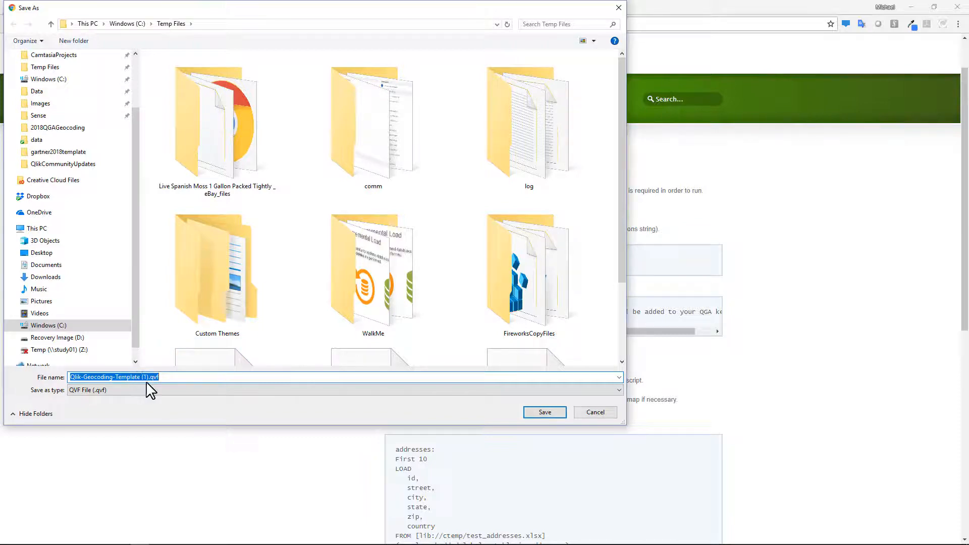
click(604, 412)
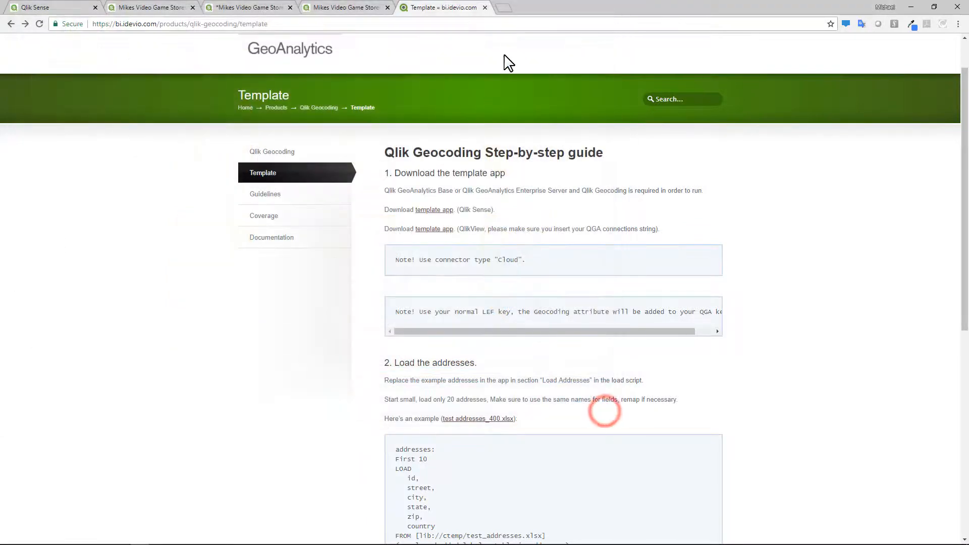
- Open the Qlik Management Console in a new tab from the bookmarks and go to its Apps list
click(504, 8)
click(152, 43)
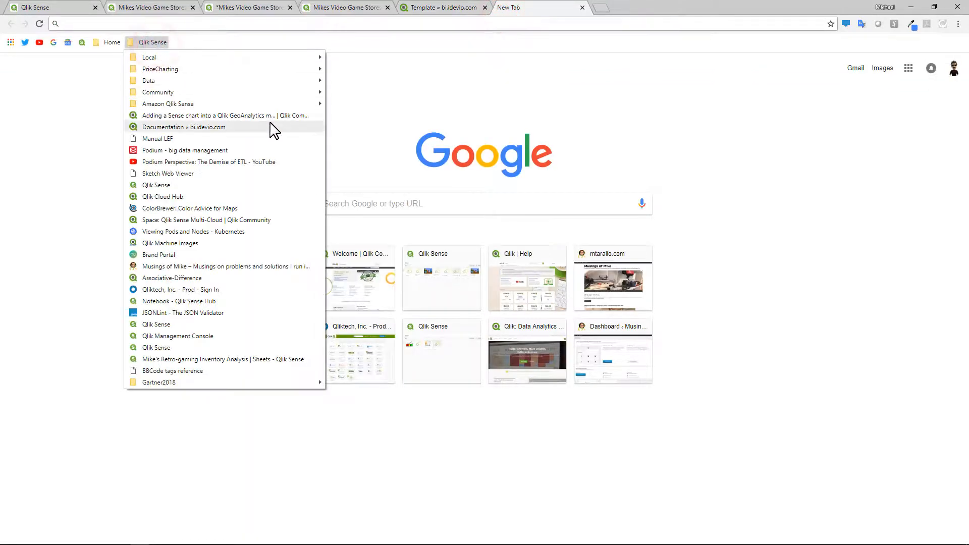
click(294, 103)
click(359, 114)
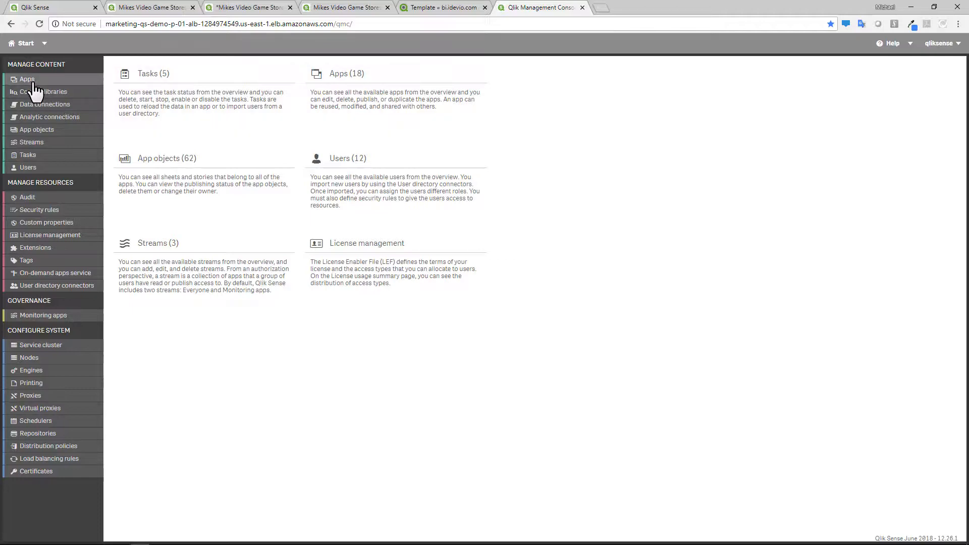
click(33, 89)
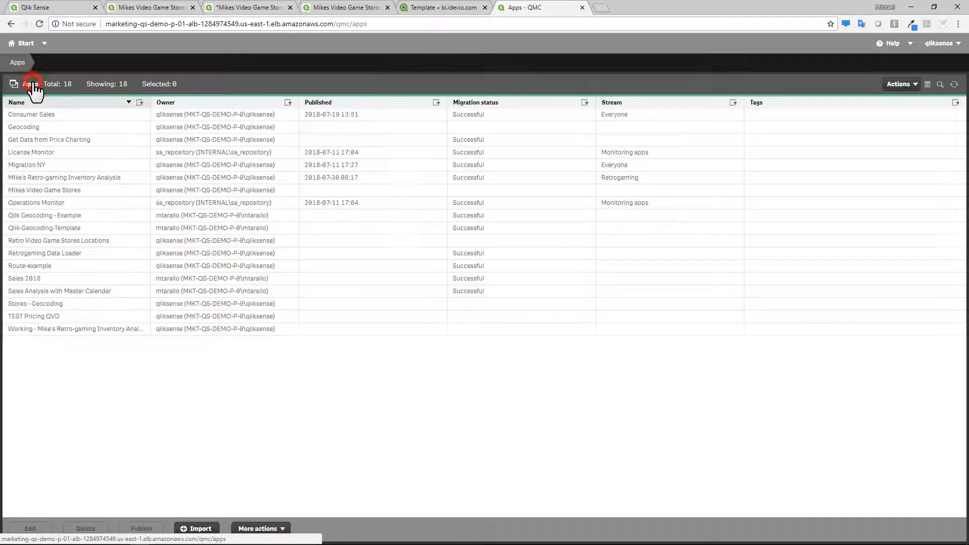
- Import the Qlik-Geocoding-Template.qvf file as a new app named Qlik-Geocoding-Template
click(196, 529)
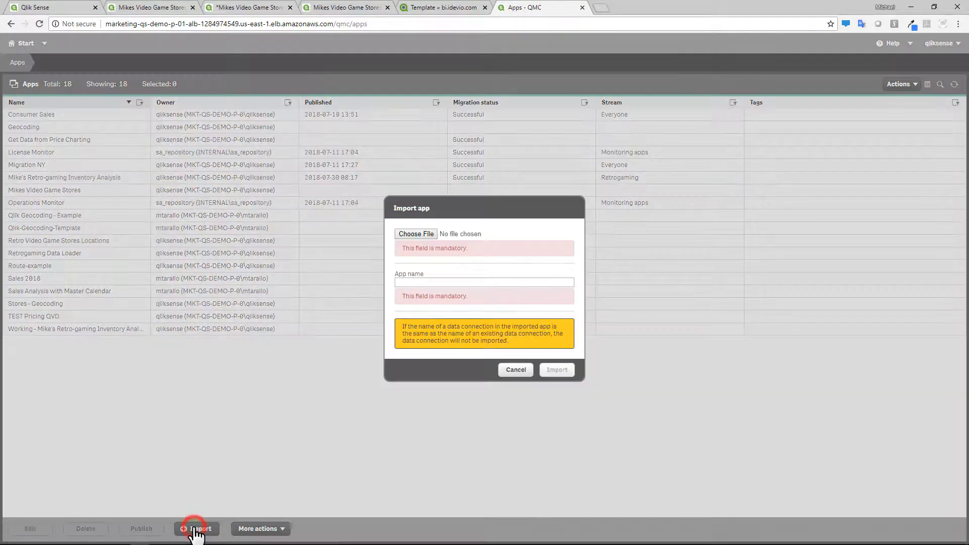
click(412, 229)
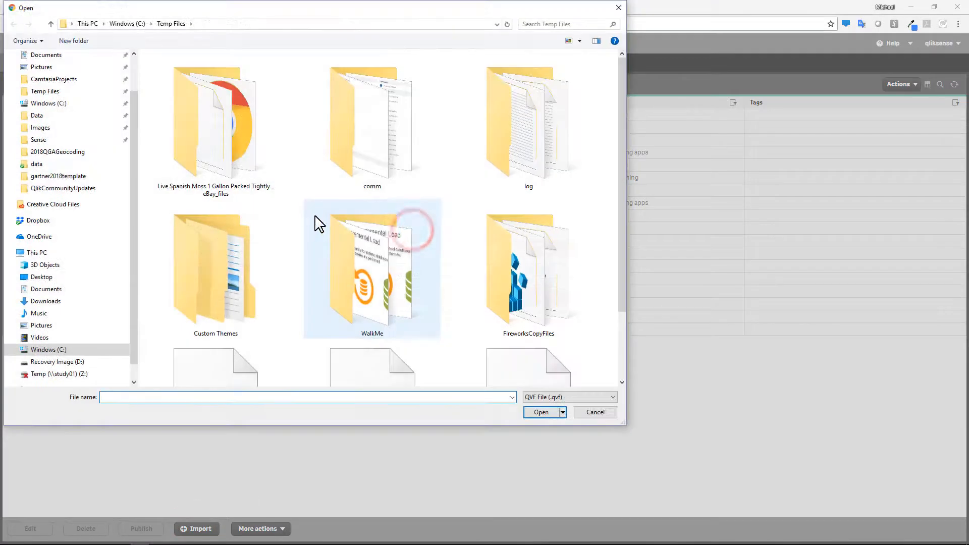
click(235, 399)
text(qlik)
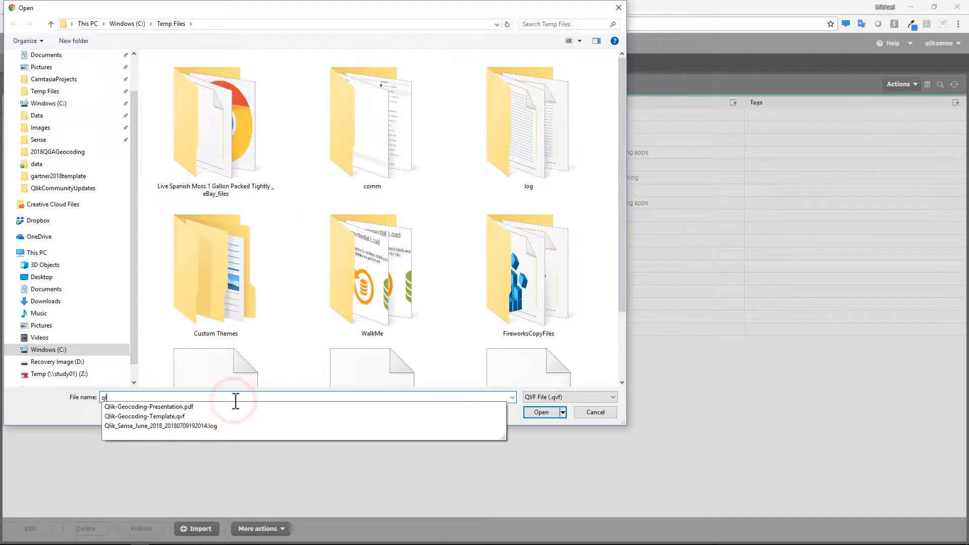
click(180, 416)
click(543, 411)
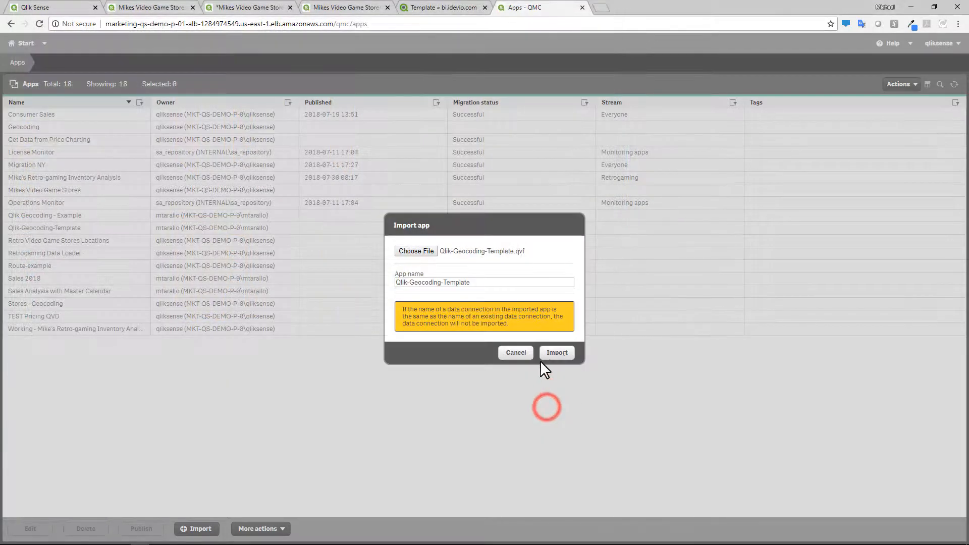
click(550, 357)
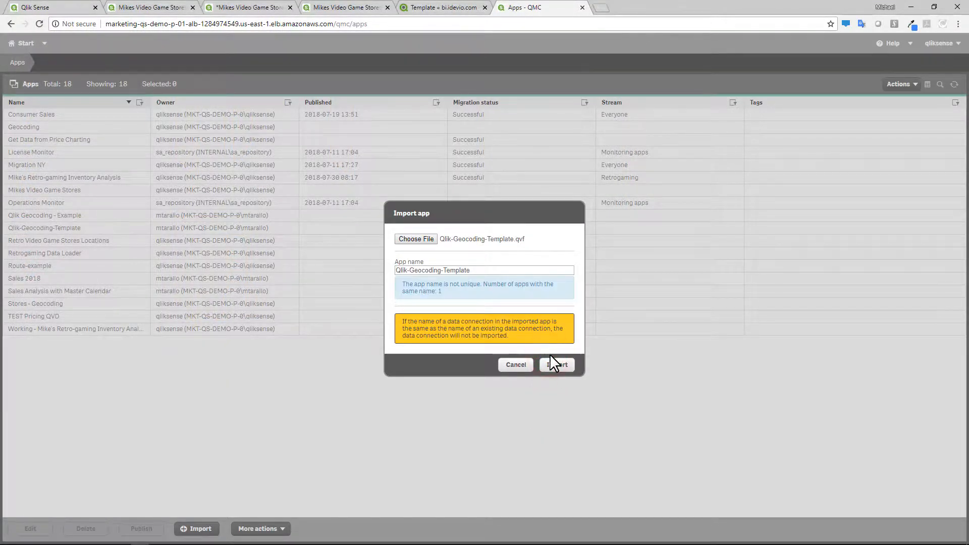
click(553, 366)
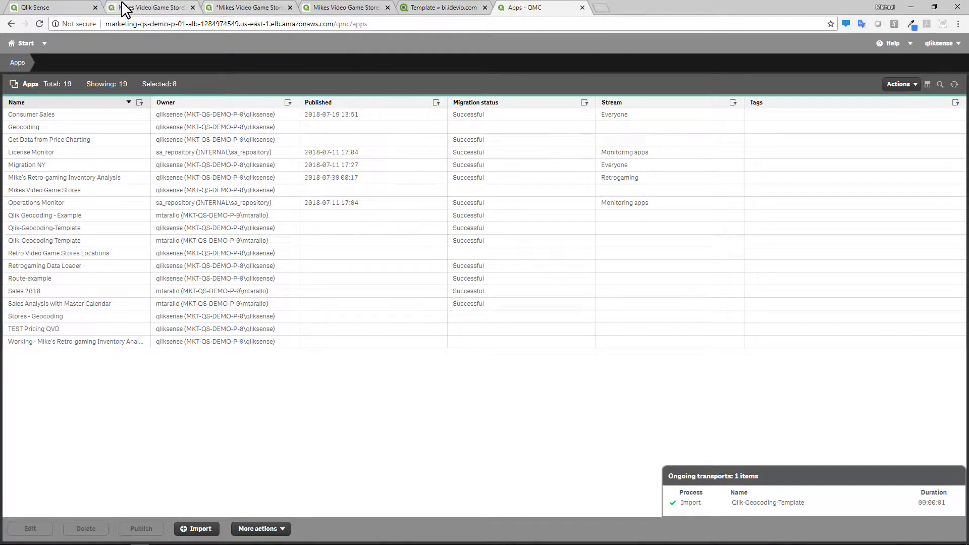
- Refresh the hub, open the imported Qlik-Geocoding-Template app and page through its Qlik Gecoding, Input and Result sheets
click(55, 9)
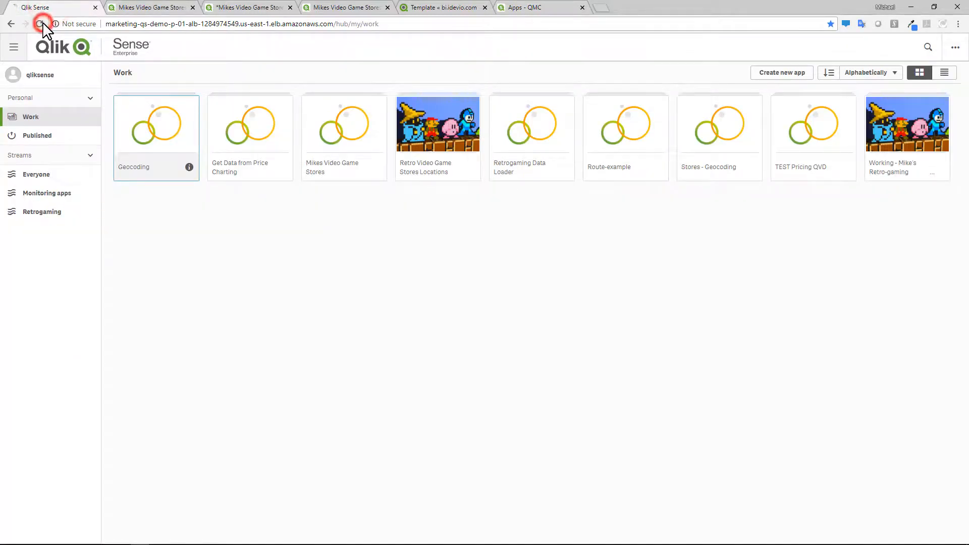
click(41, 23)
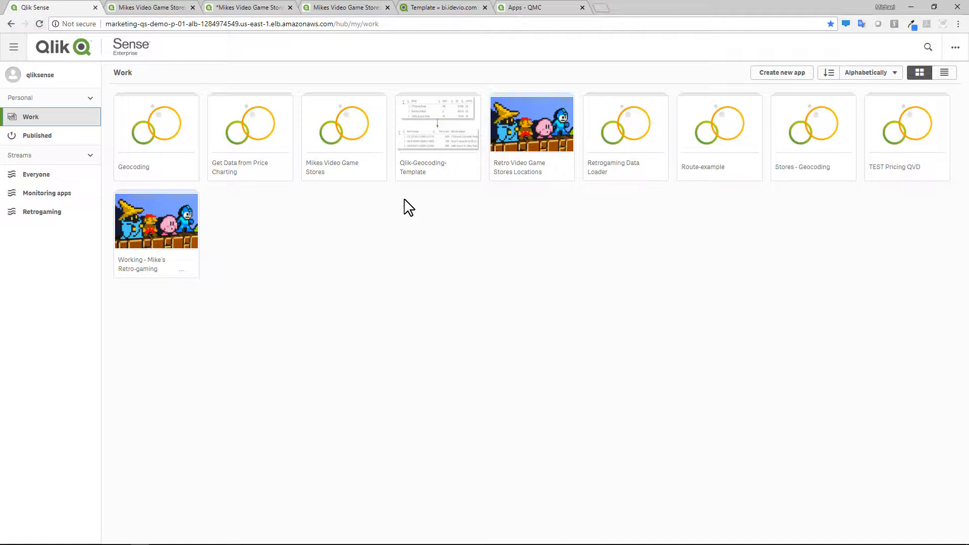
click(429, 146)
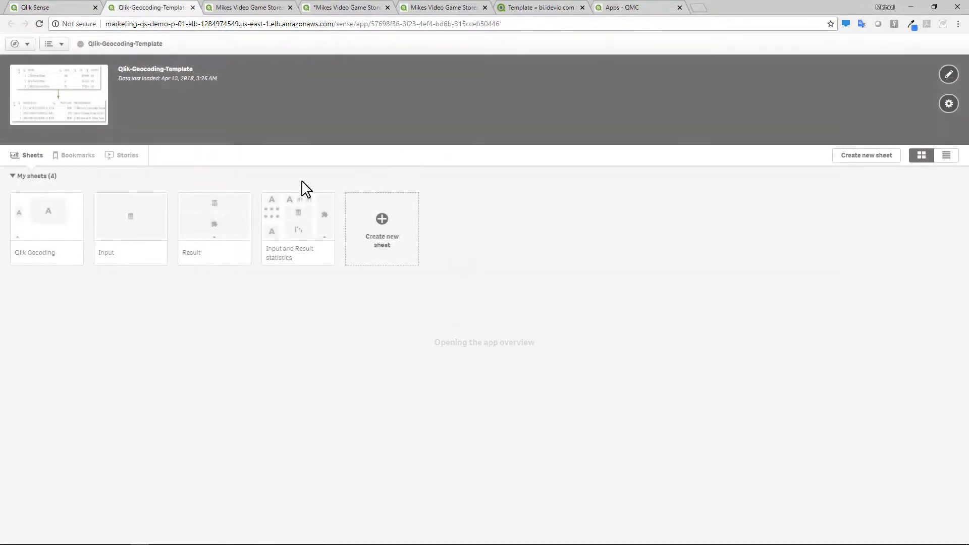
click(63, 230)
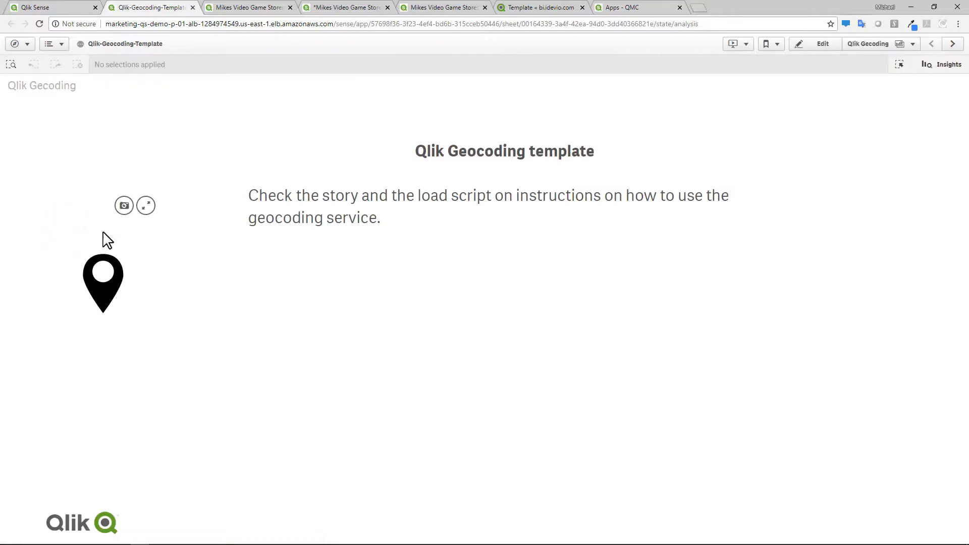
click(951, 47)
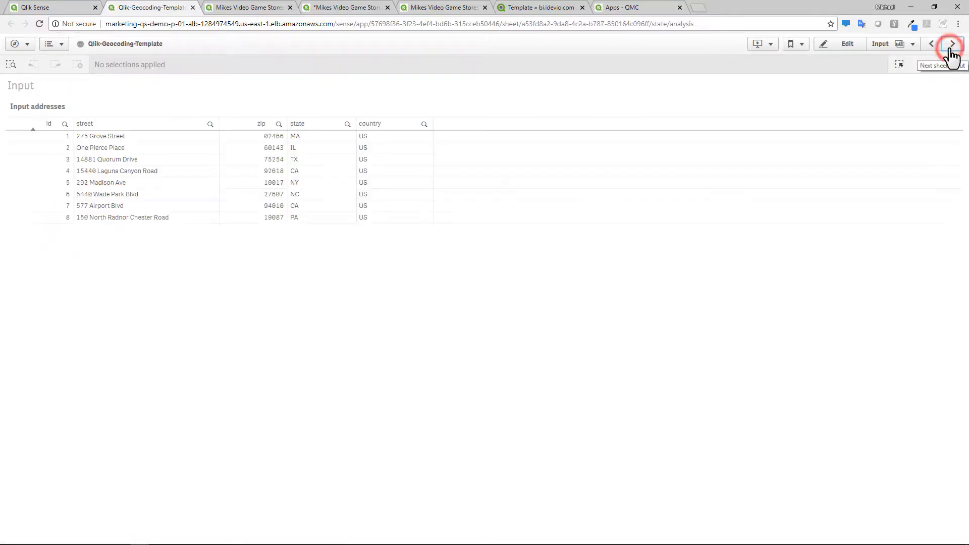
click(951, 46)
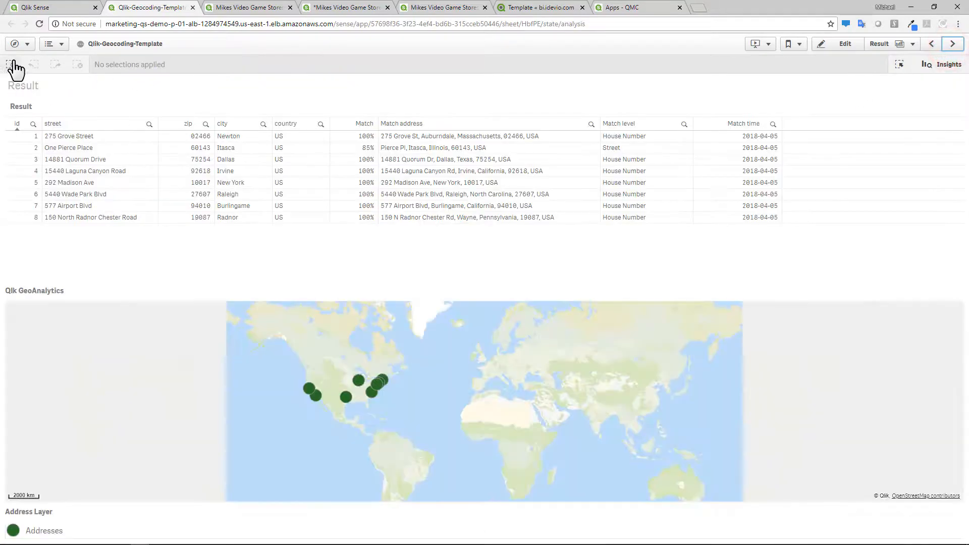
- Open the template's data load editor and read through the script sections from Load Addresses to Input and result statistics
click(29, 45)
click(149, 104)
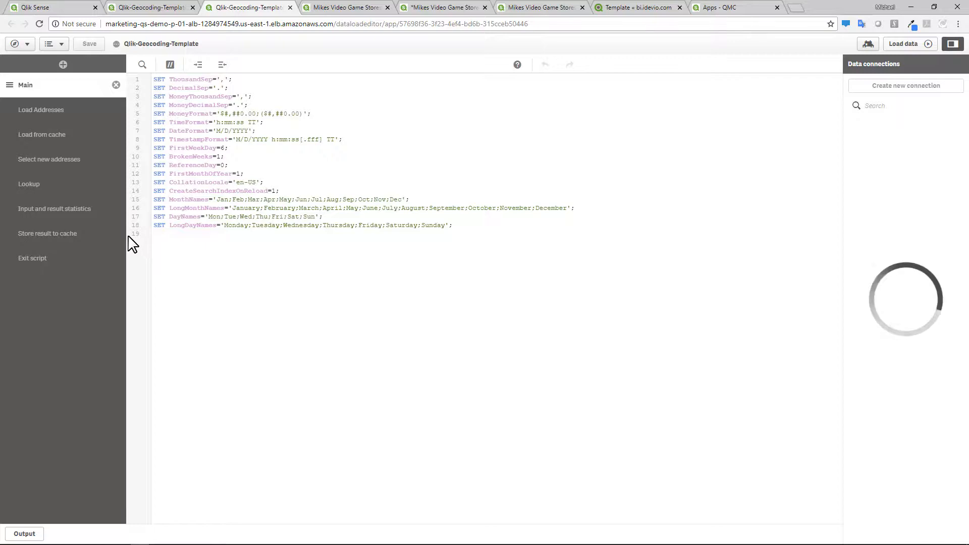
click(75, 110)
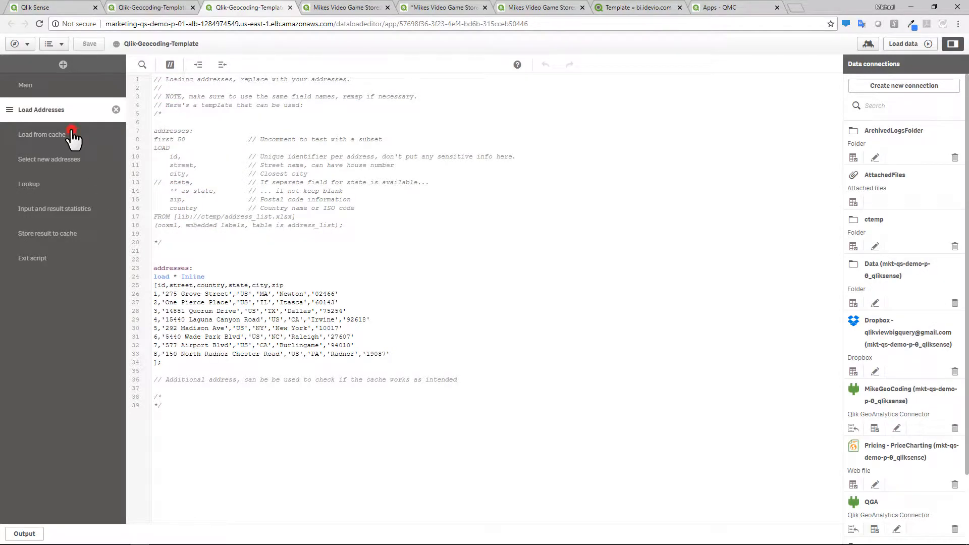
click(73, 135)
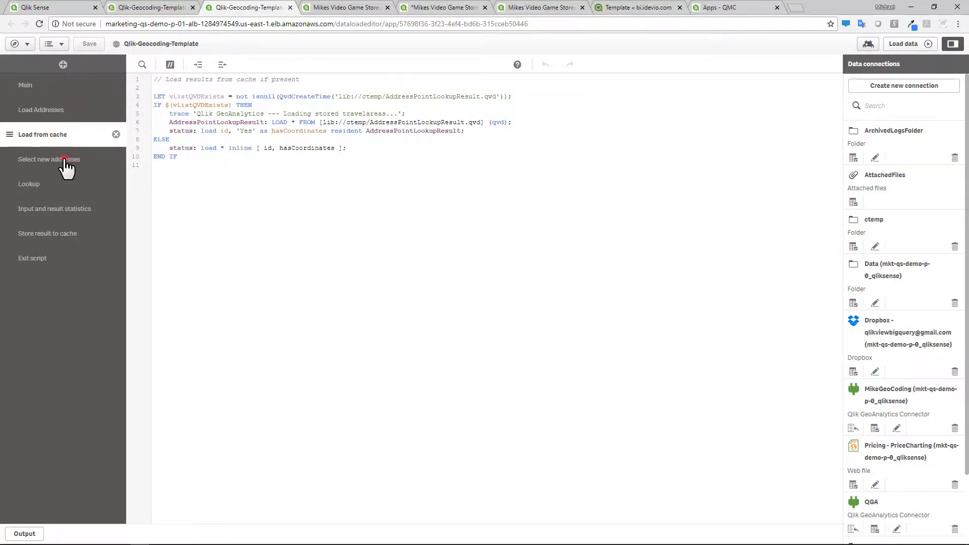
click(65, 160)
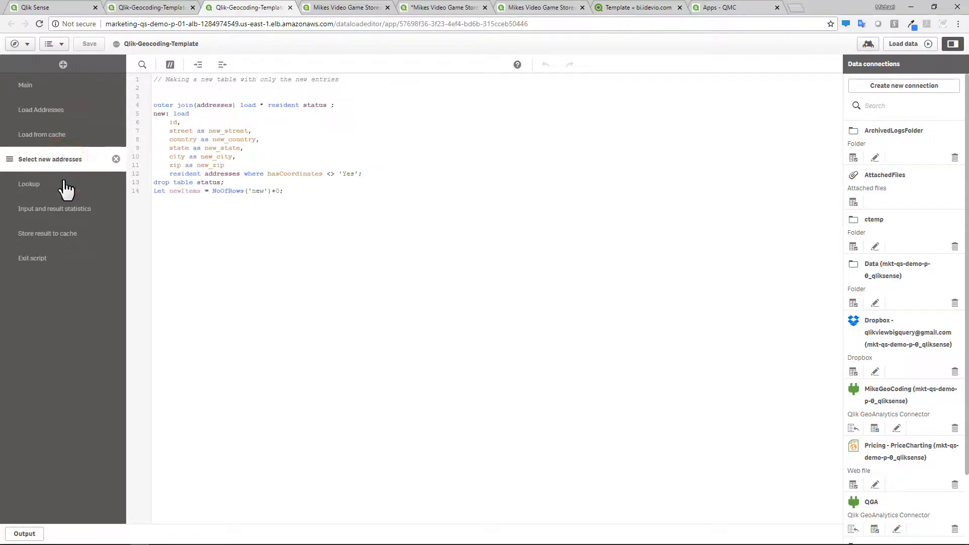
click(65, 184)
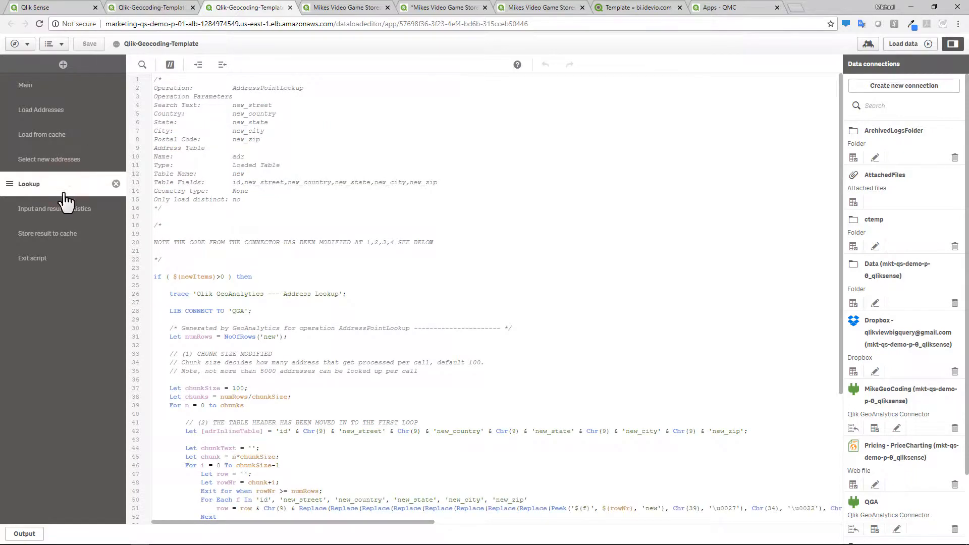
click(64, 209)
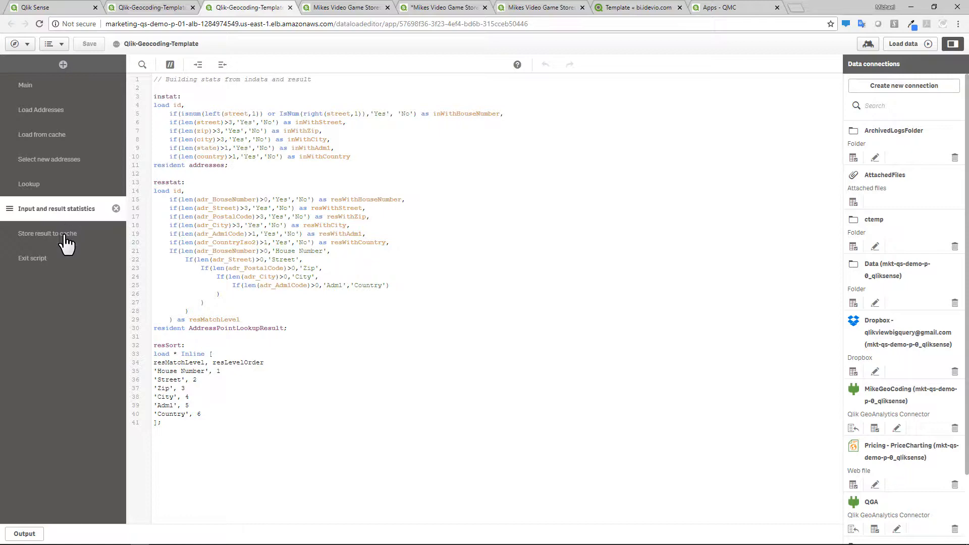
- Return to the template app and open the Input and Result statistics sheet
click(167, 6)
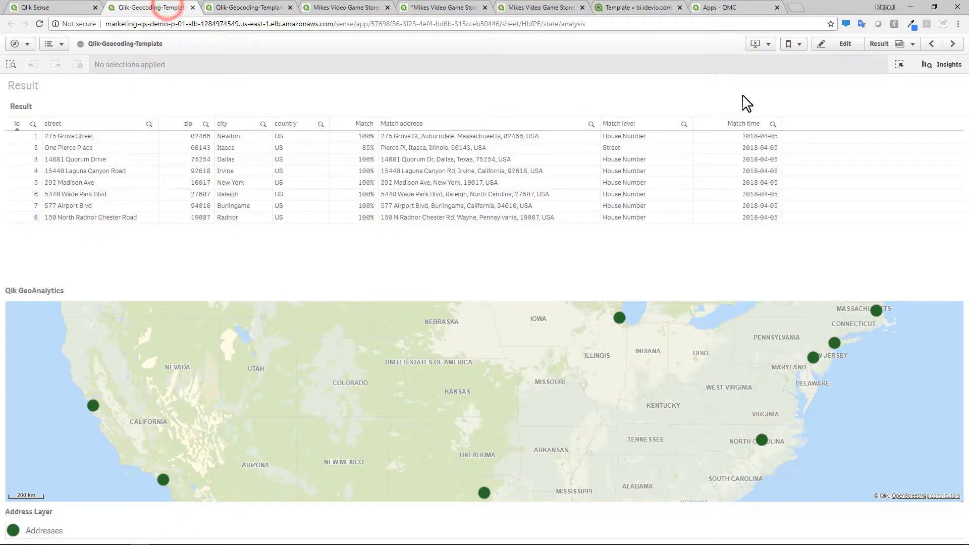
click(879, 50)
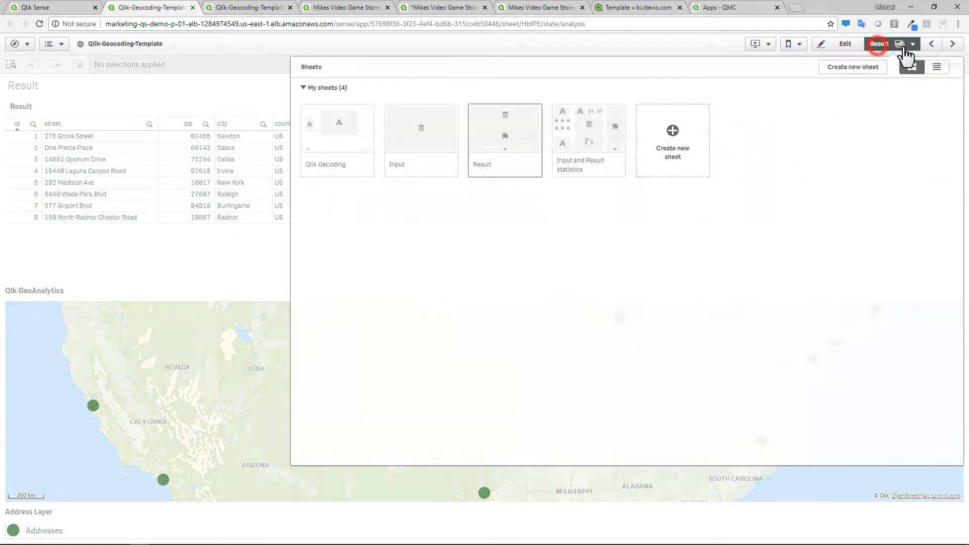
click(607, 146)
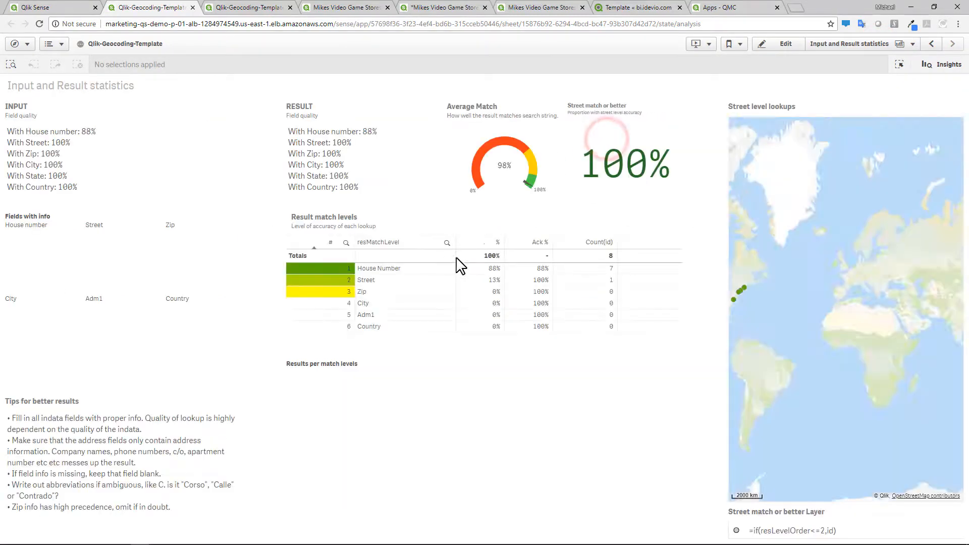